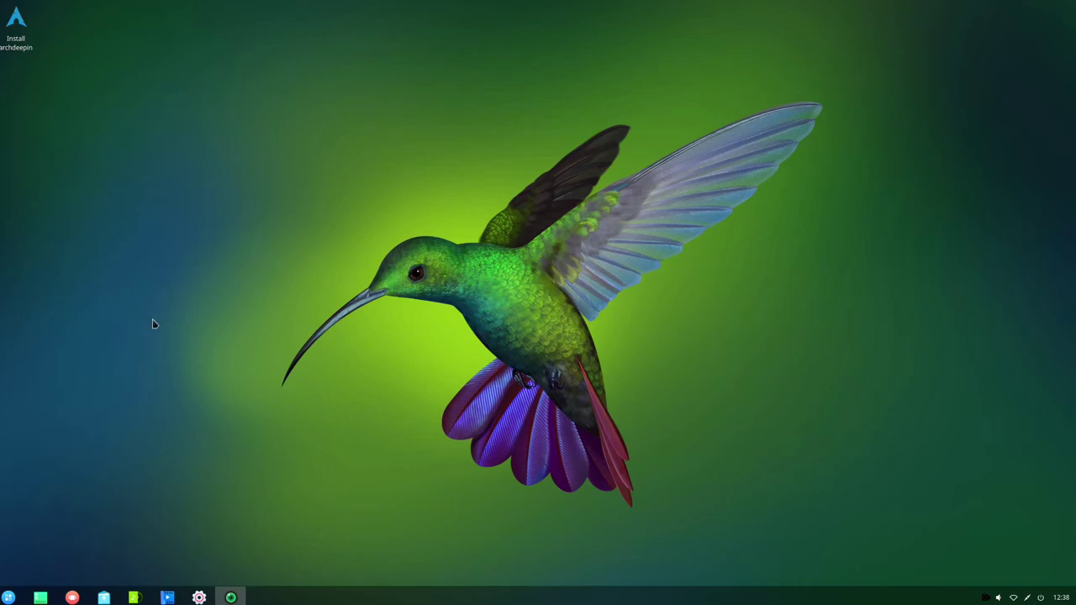
Launch the archdeepin installer from the desktop, choose English, and proceed to installation preparation
double_click(18, 49)
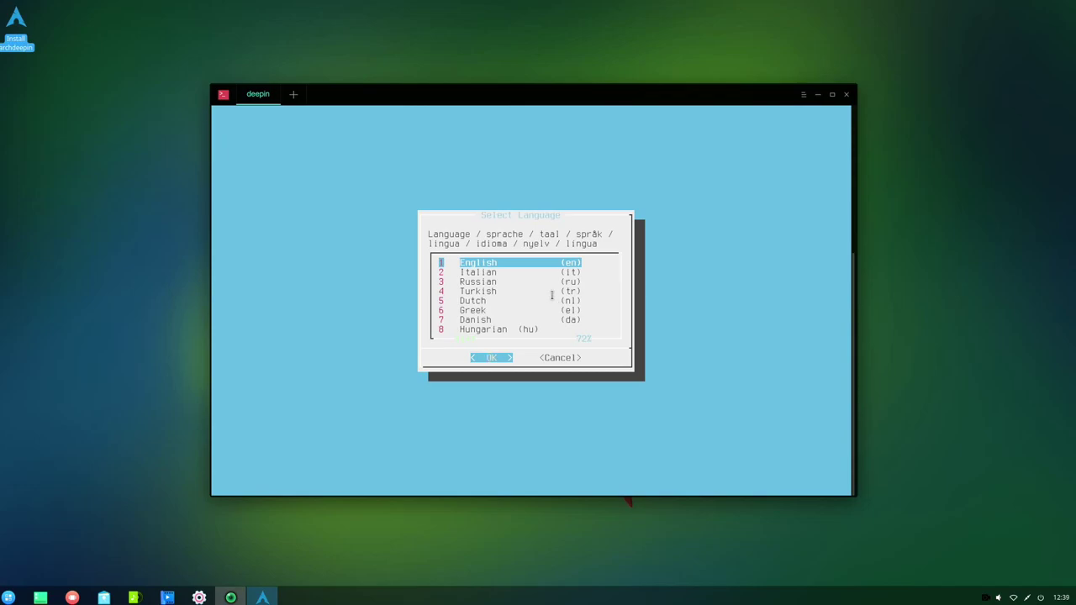
key("Return")
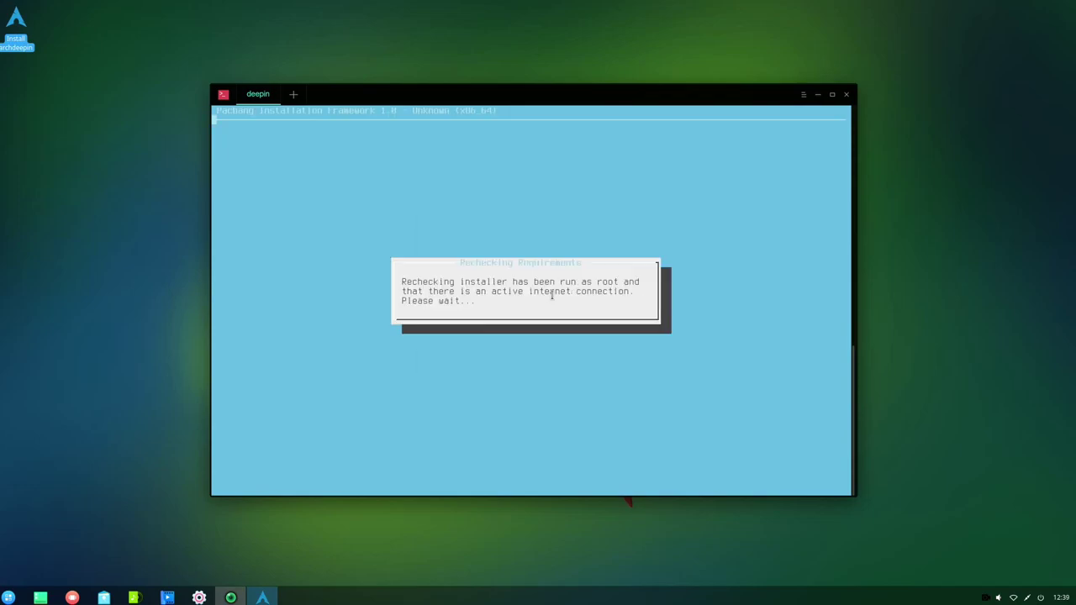
key("Return")
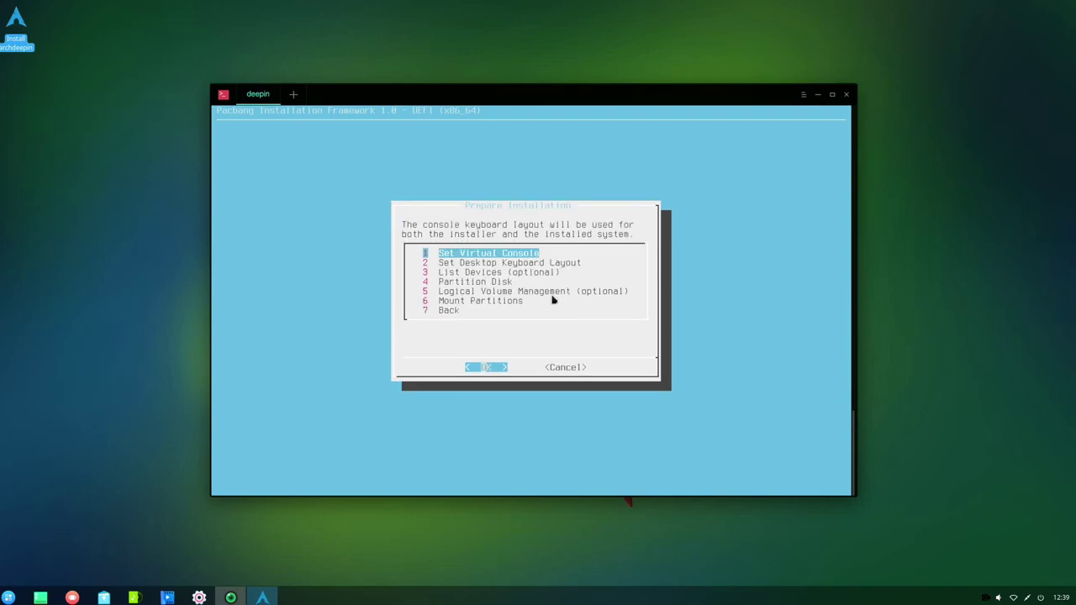
Set the virtual console keymap to us-acentos
key("Return")
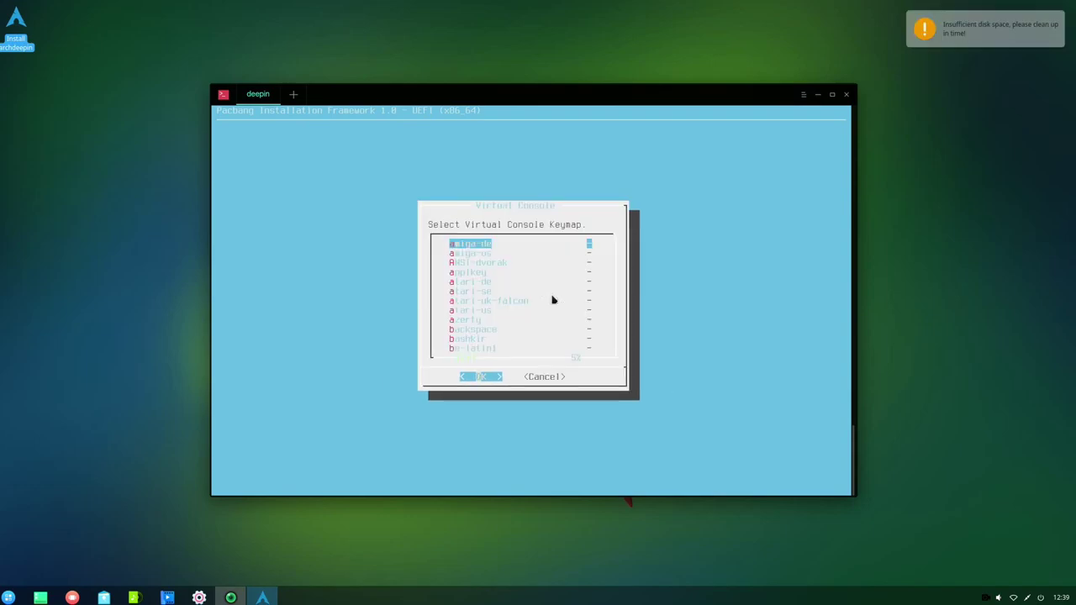
key("End")
key("Up")
key("Up")
key("Up")
key("Up")
key("Up")
key("Up")
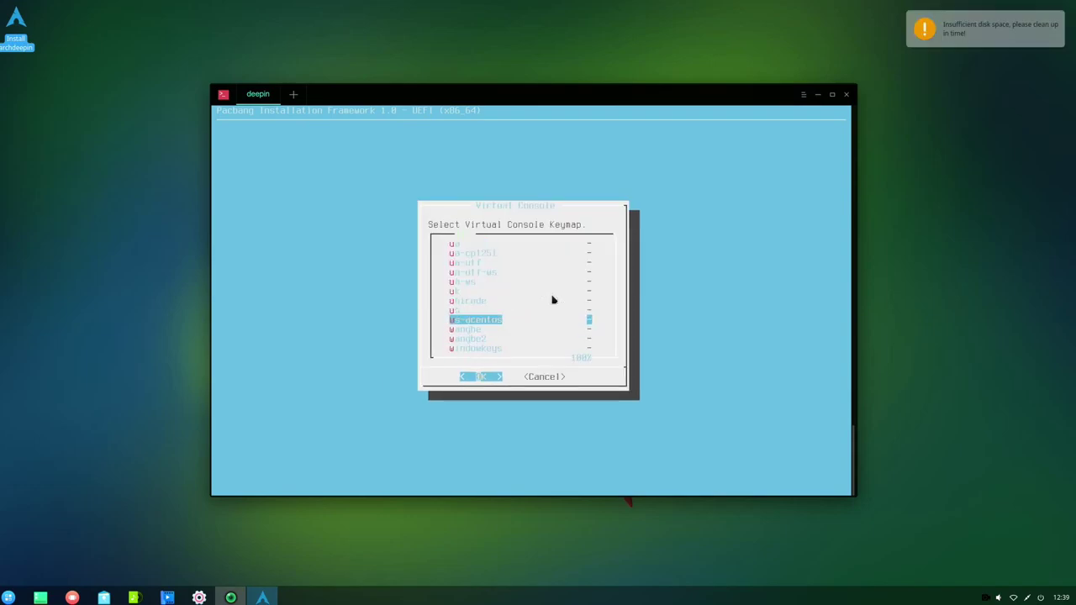
key("Return")
Choose the keyboard layout for the desktop environment from the list of country layouts
key("Return")
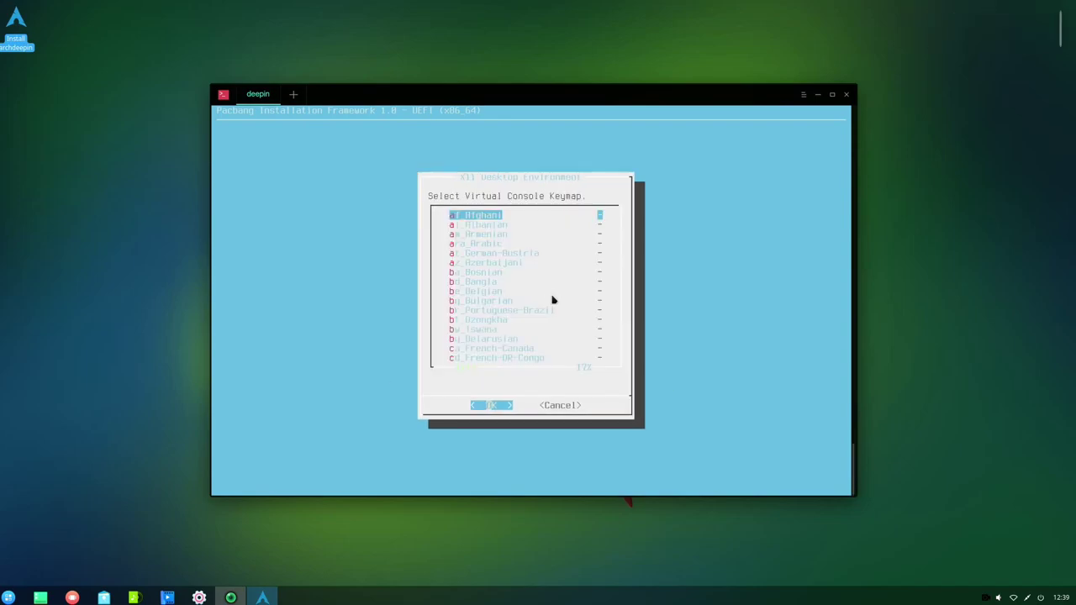
key("Down")
key("Down")
key("Down")
key("Down")
key("Down")
key("Down")
key("Down")
key("Down")
key("Down")
key("Down")
key("Down")
key("Down")
key("Down")
key("Down")
key("Down")
key("Down")
key("Down")
key("Down")
key("Down")
key("Down")
key("Up")
key("Up")
key("Up")
key("Up")
key("Return")
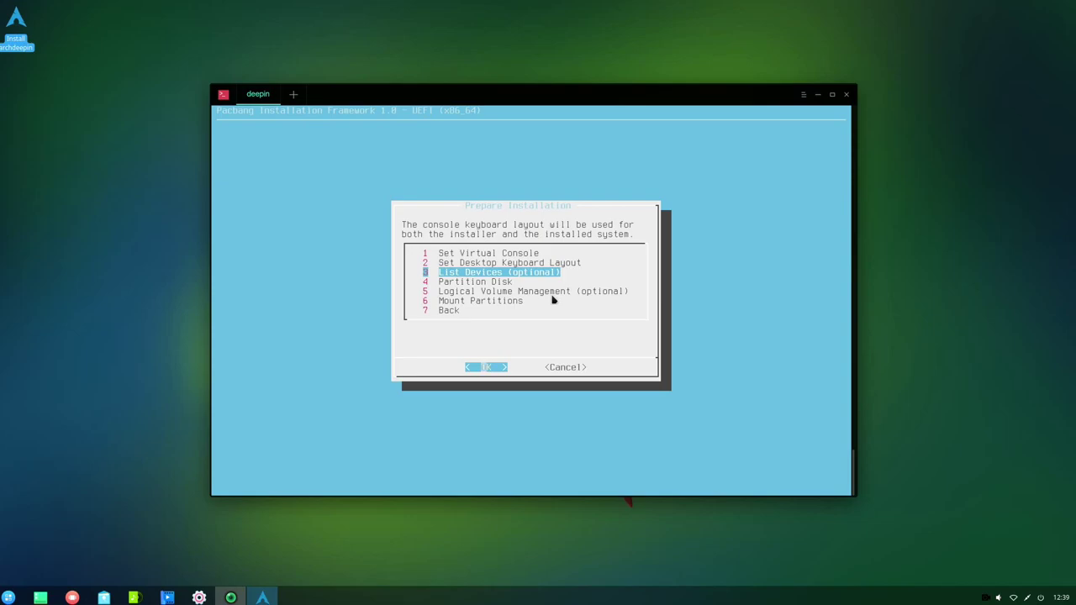
Review the list of devices and partitions, and select sde3 as the root partition for mounting
key("Return")
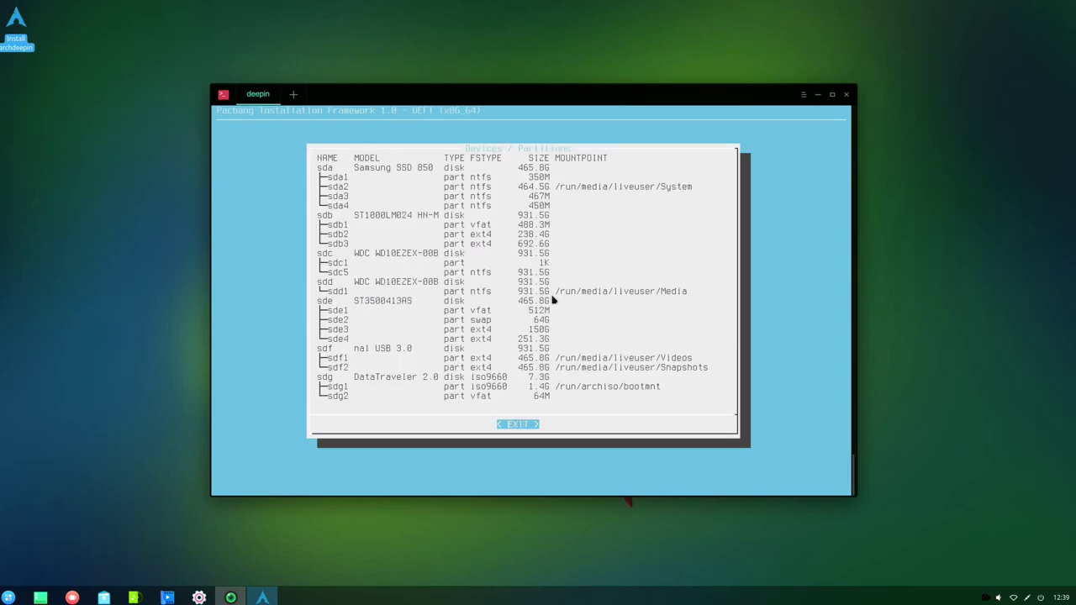
key("Return")
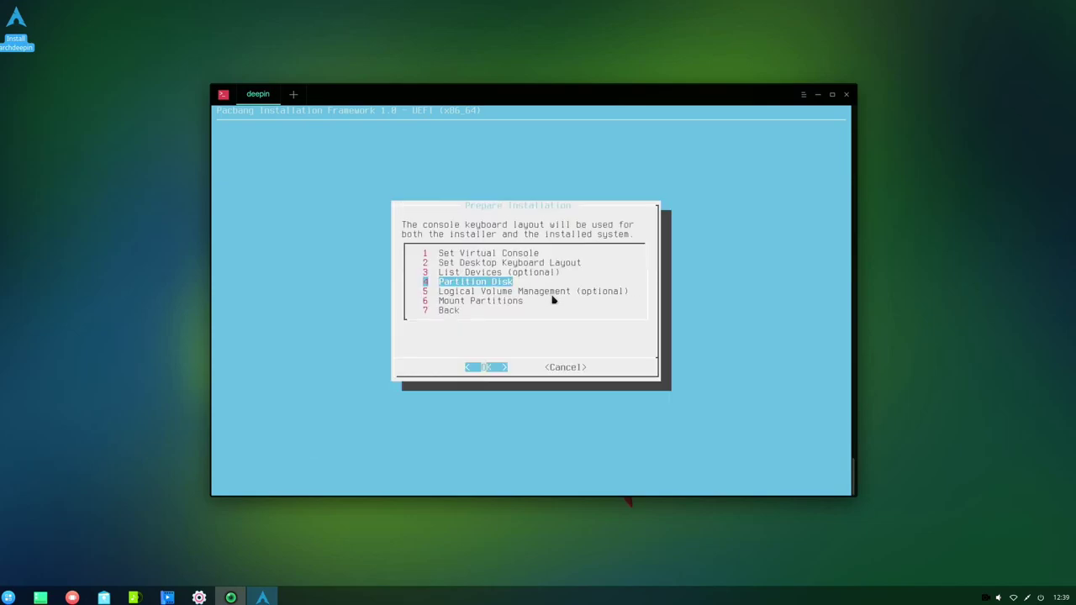
key("Down")
key("Down")
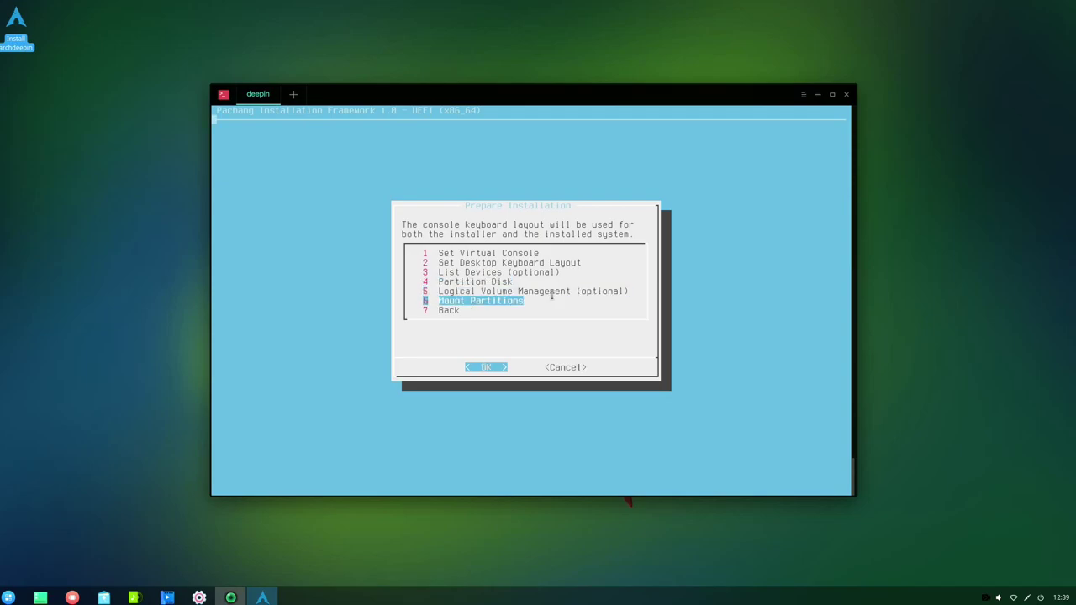
key("Return")
key("Down")
key("Down")
key("Down")
key("Down")
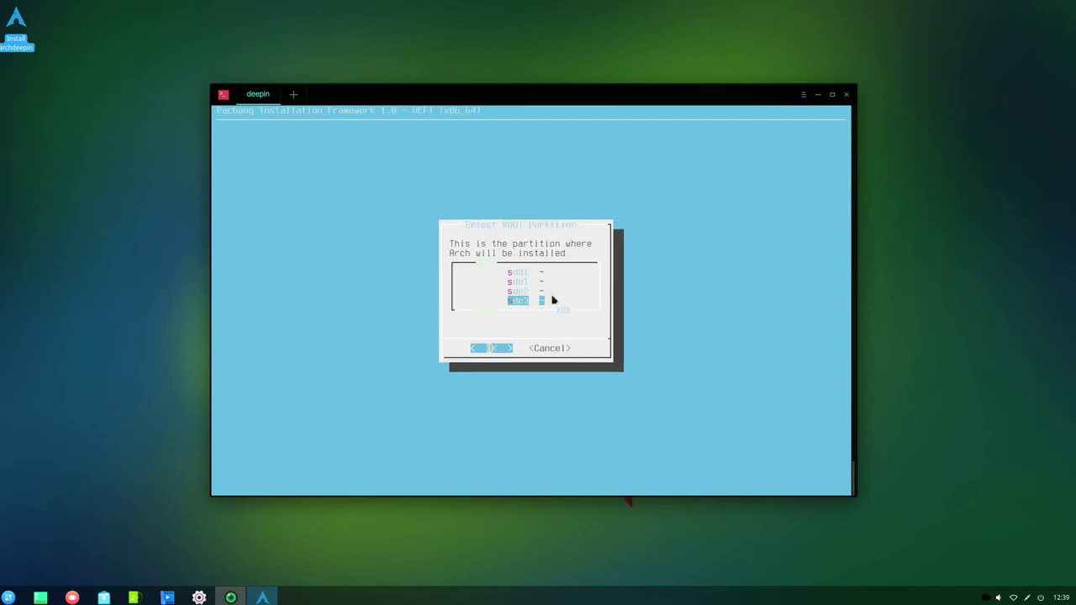
key("Return")
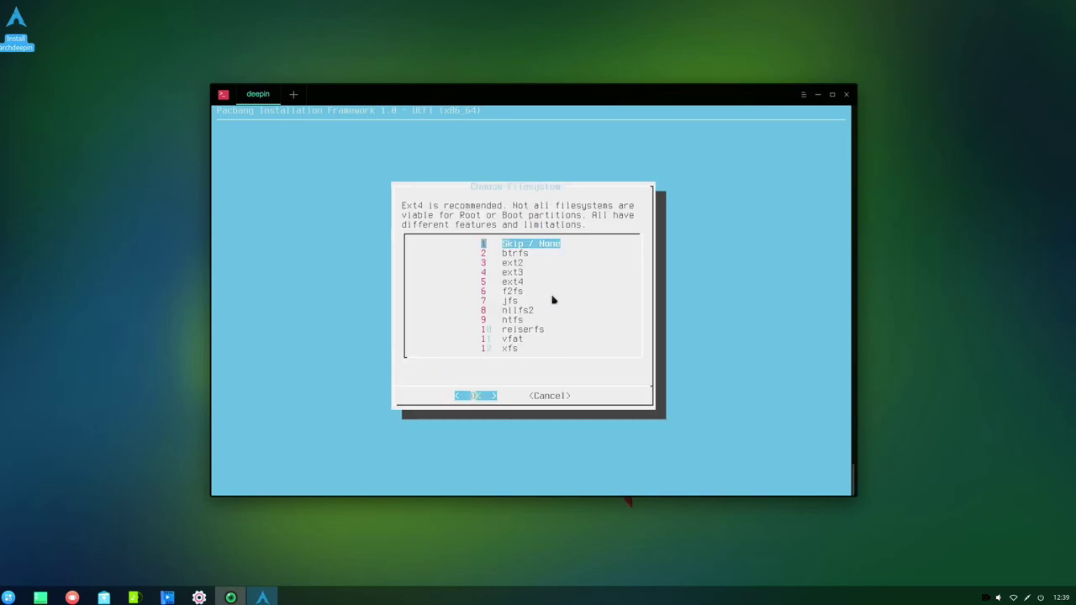
Choose ext4 as the filesystem for the root partition
key("Down")
key("Down")
key("Down")
key("Down")
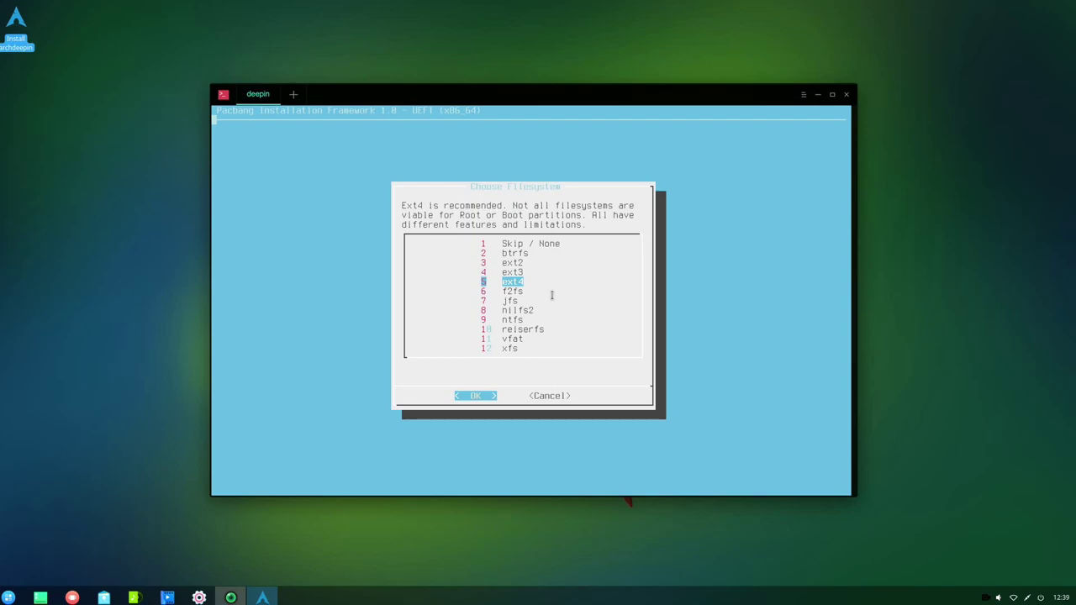
key("Return")
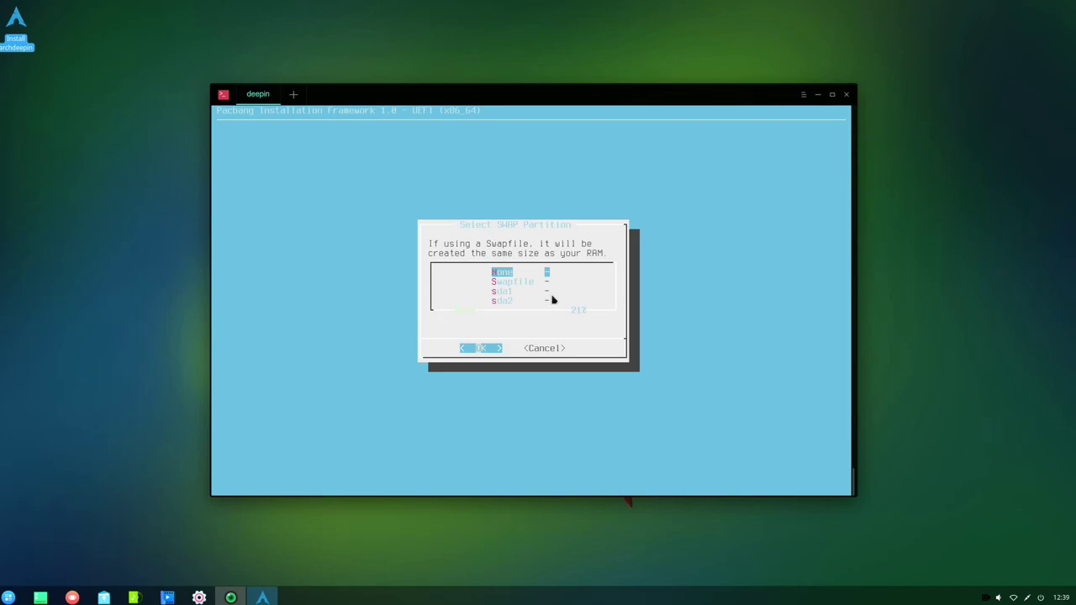
Select sde2 as the swap partition
key("Down")
key("Down")
key("Down")
key("Down")
key("Down")
key("Down")
key("Down")
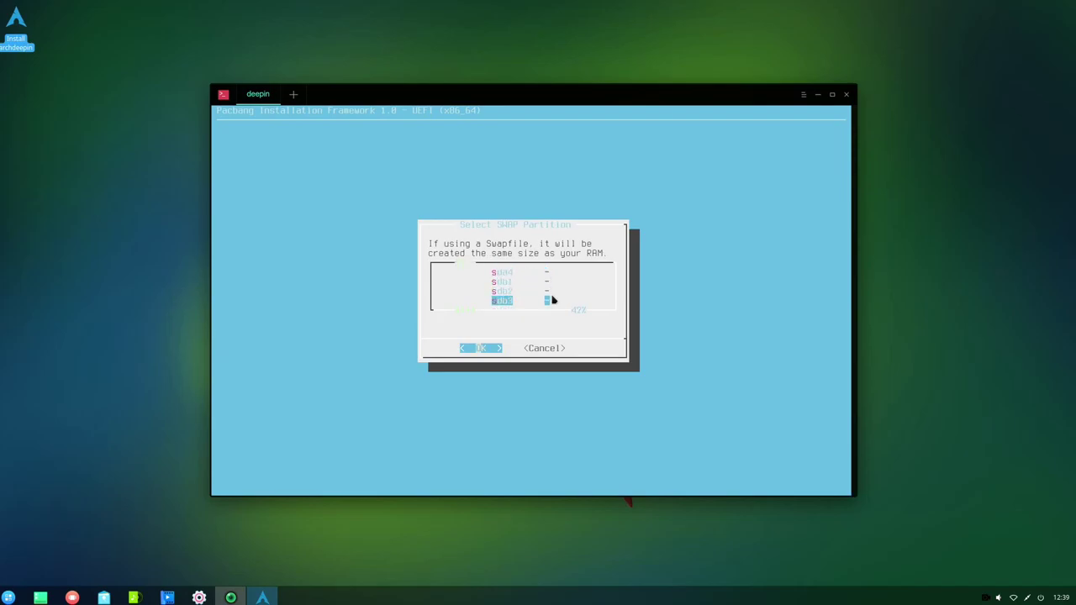
key("Up")
key("Return")
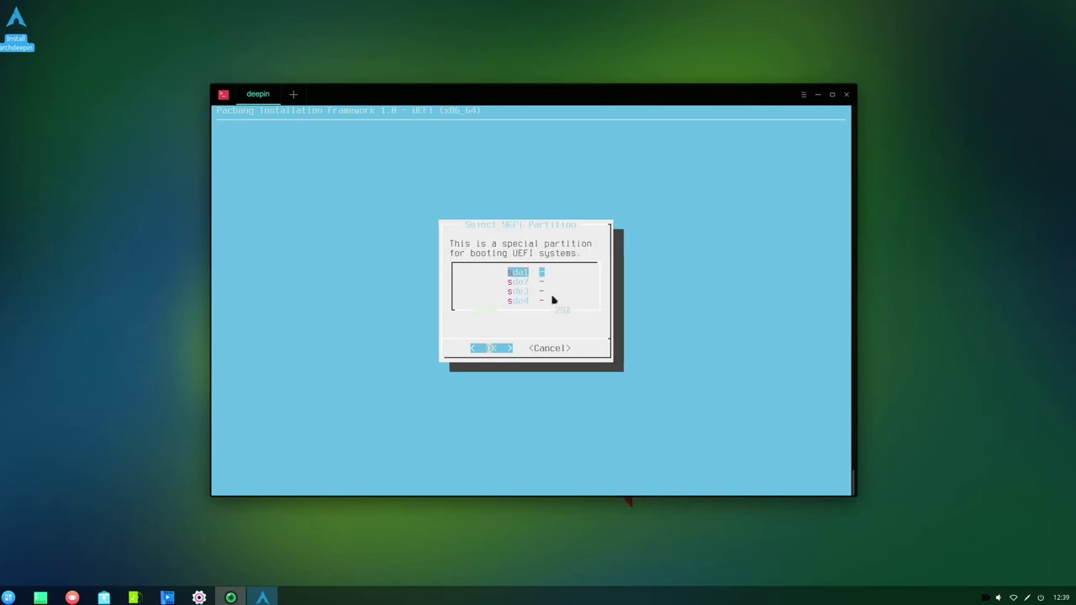
Select sde1 as the UEFI partition and accept the default options that follow
key("Down")
key("Down")
key("Down")
key("Down")
key("Down")
key("Down")
key("Down")
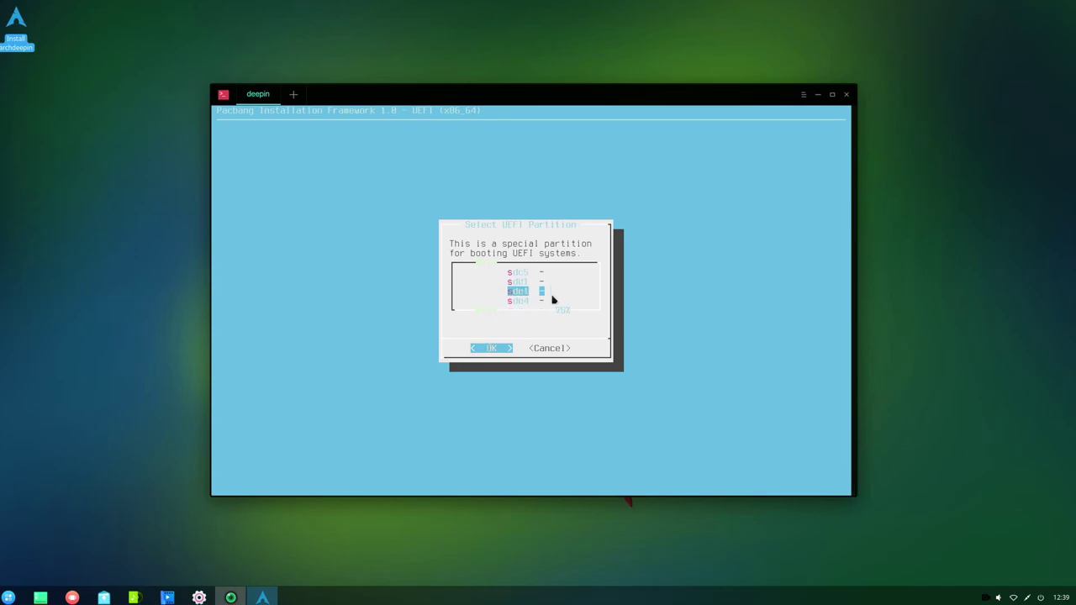
key("Return")
key("Return")
key("Return")
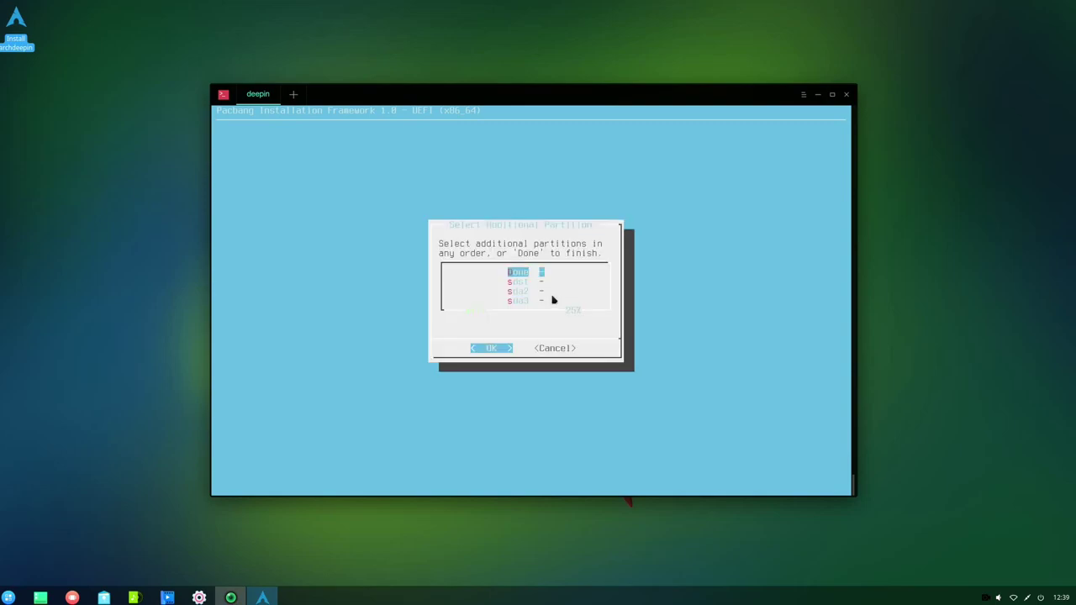
Select an additional partition to mount and choose ext4 as its filesystem
key("Down")
key("Down")
key("Down")
key("Return")
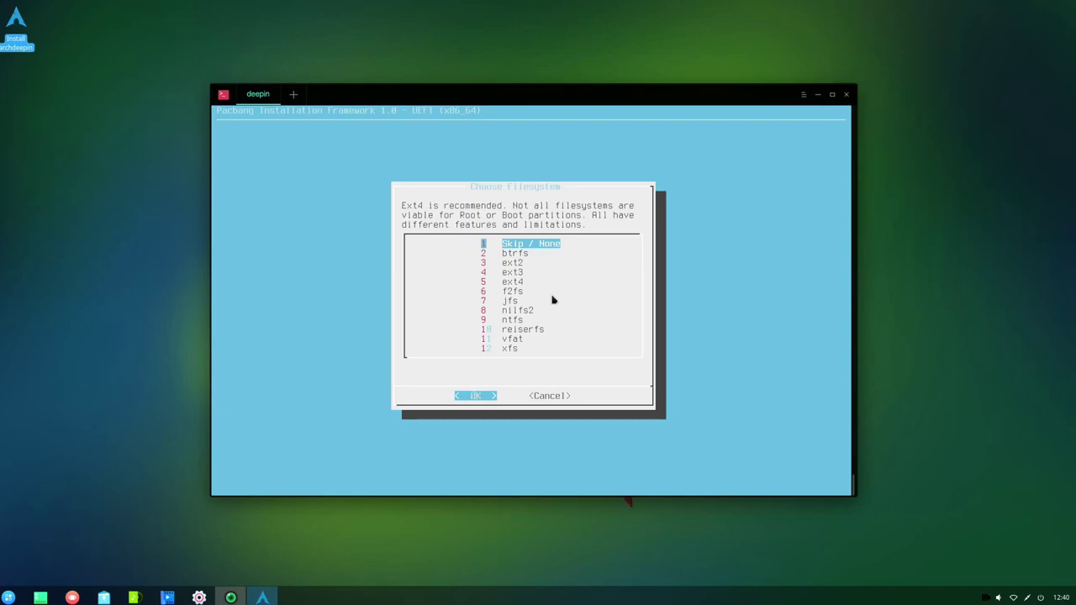
key("Down")
key("Down")
key("Down")
key("Down")
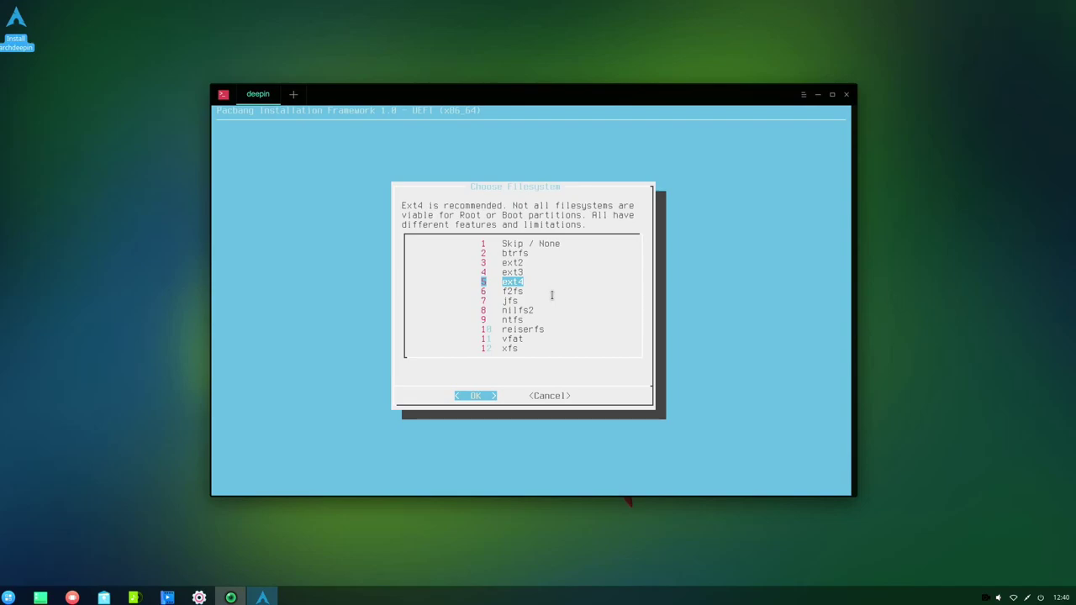
key("Return")
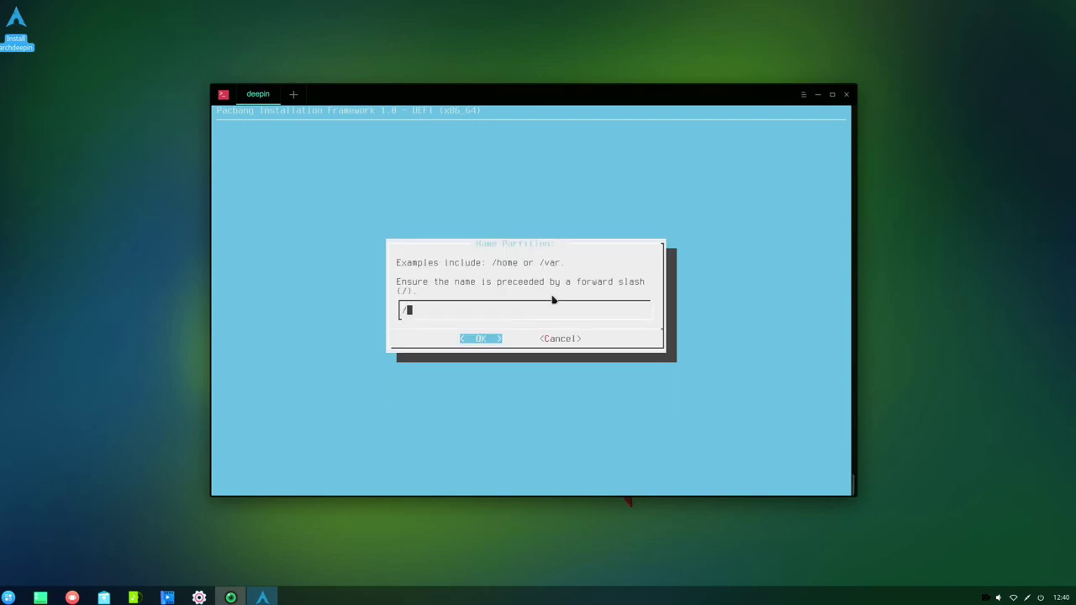
Name the additional partition /home and finish selecting partitions
type("home")
key("Return")
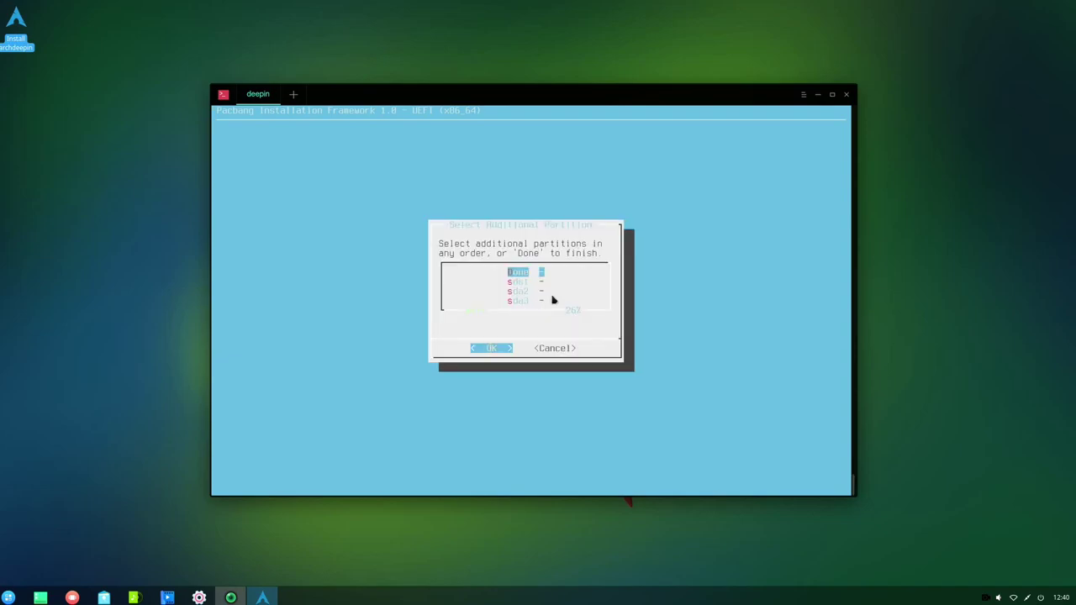
key("Return")
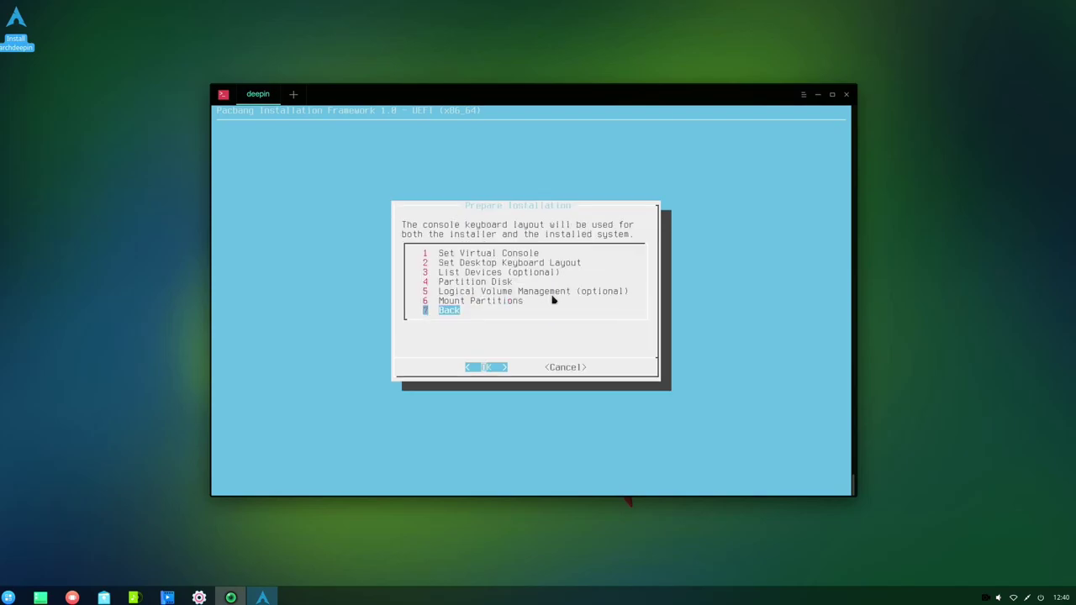
Leave the preparation stage, install the base system, and run Mkinitcpio
key("Return")
key("Return")
key("Return")
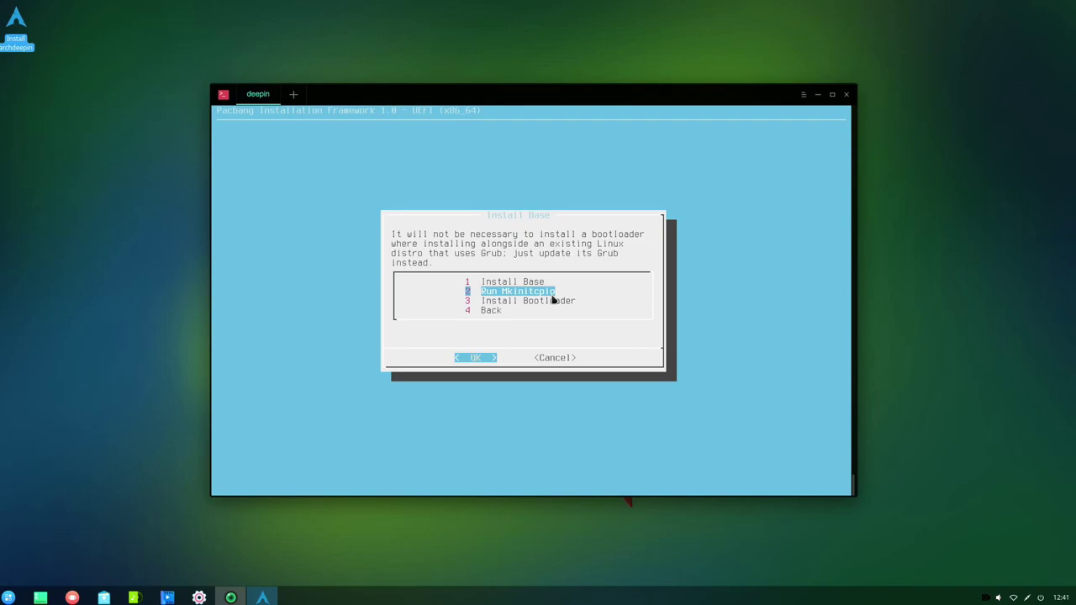
key("Return")
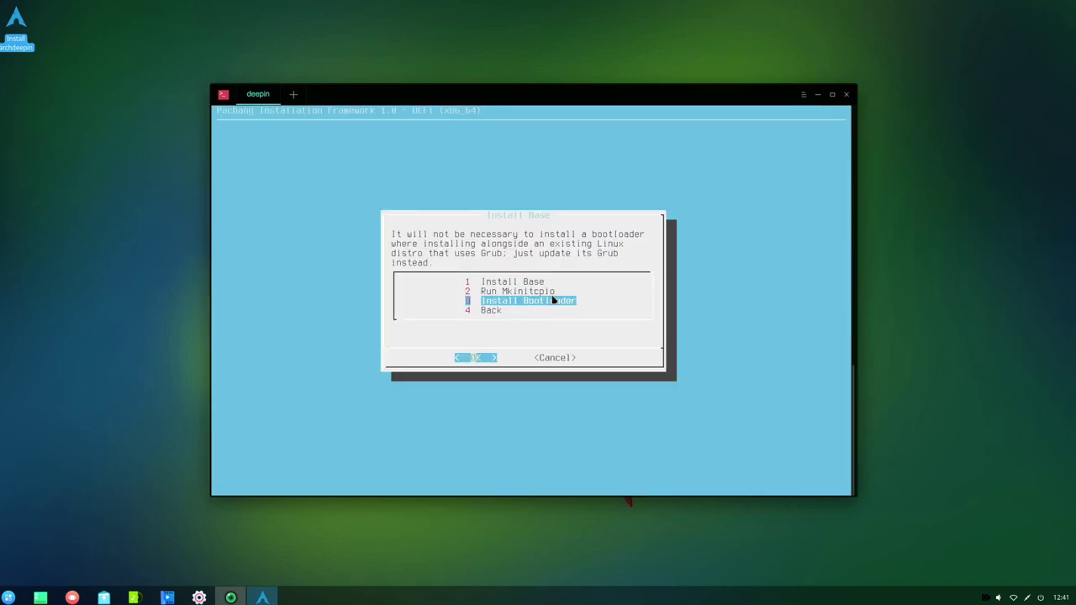
Install Grub2 as the UEFI bootloader and set it as the default bootloader
key("Return")
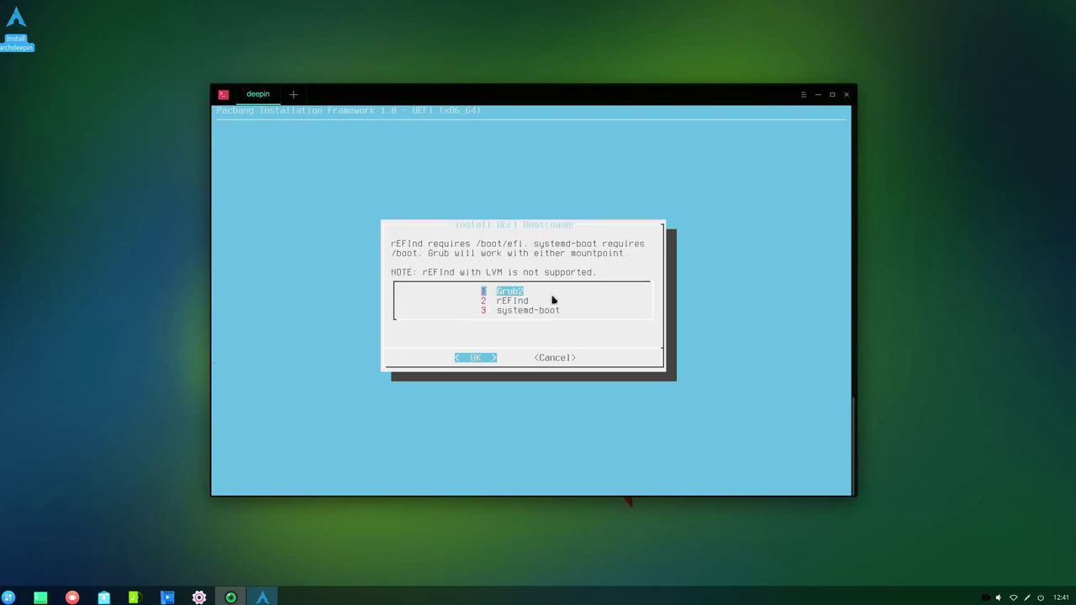
key("Return")
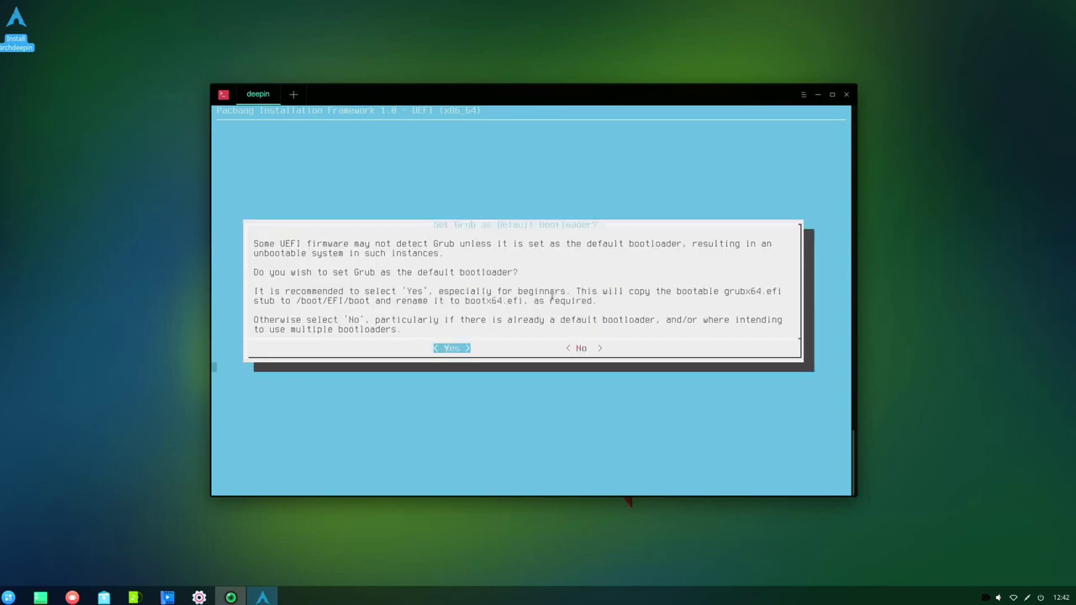
key("Return")
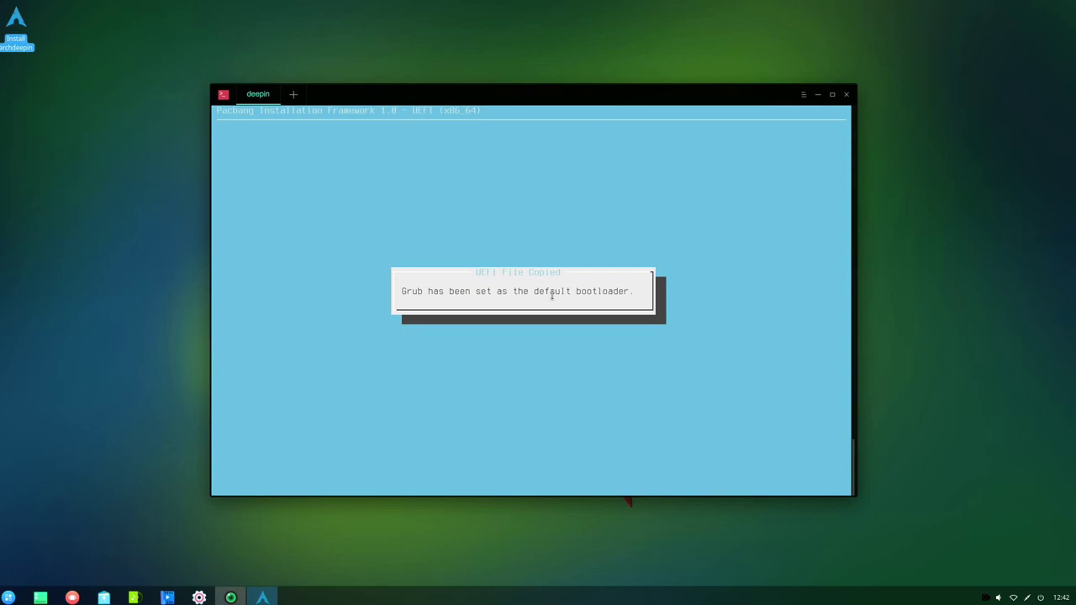
key("Return")
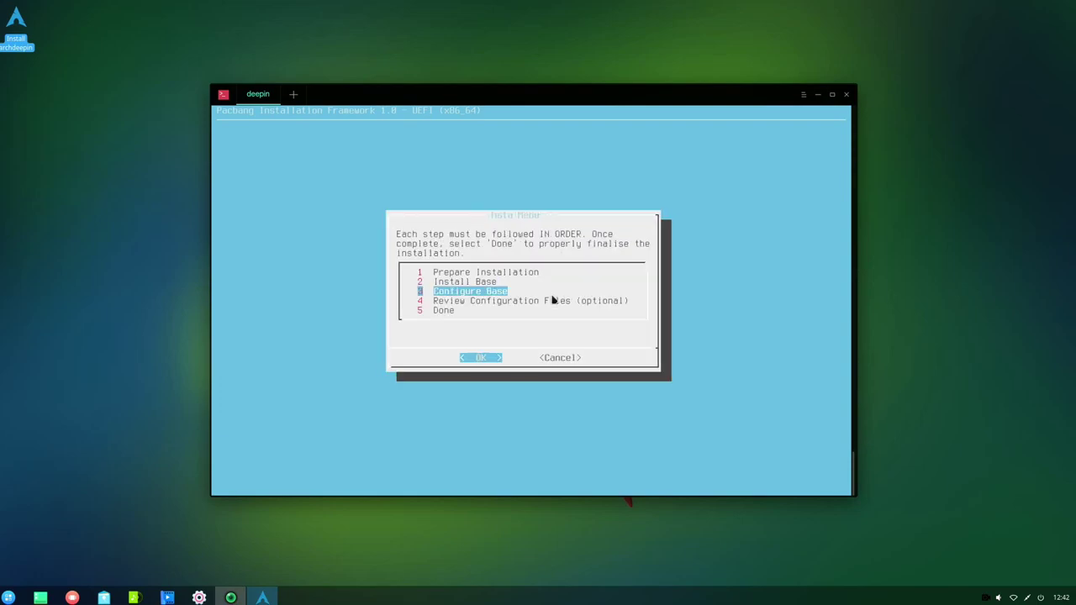
Begin configuring the base and generate the FSTAB file using UUID/PARTUUID (unique code)
key("Return")
key("Return")
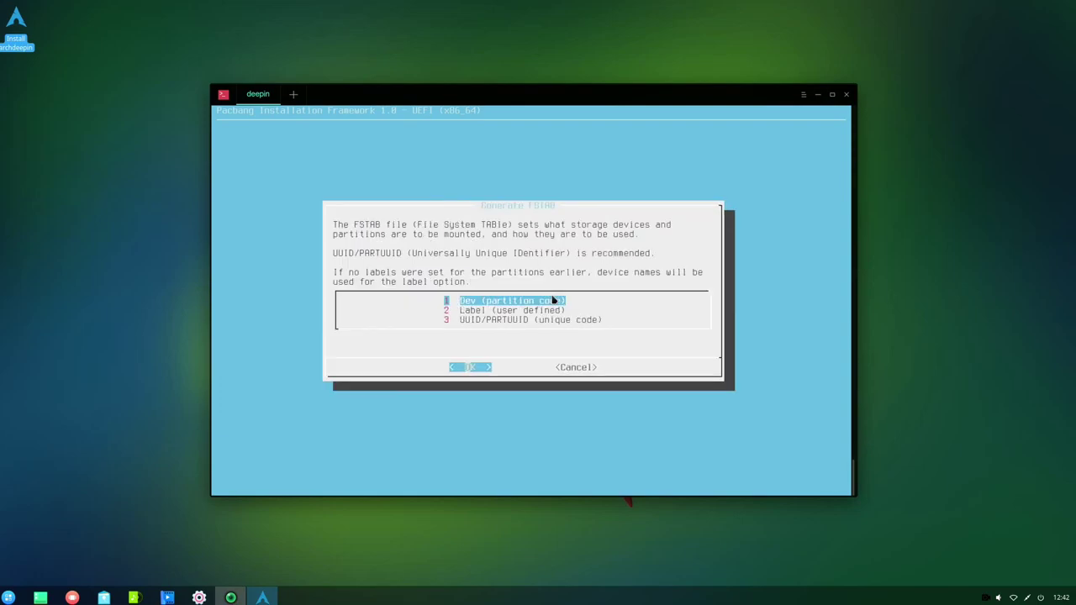
key("Down")
key("Down")
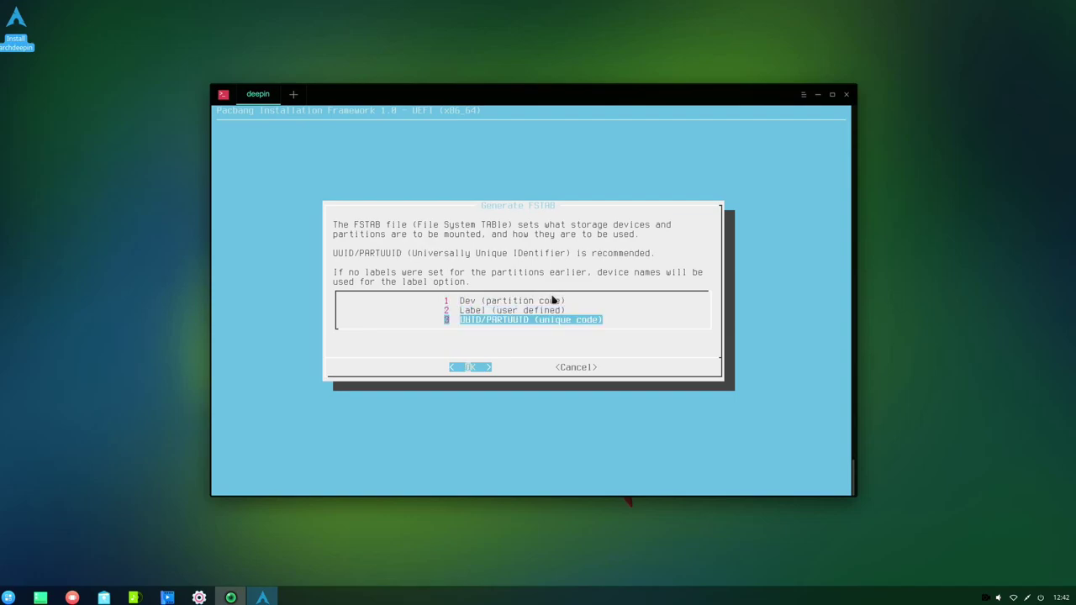
key("Return")
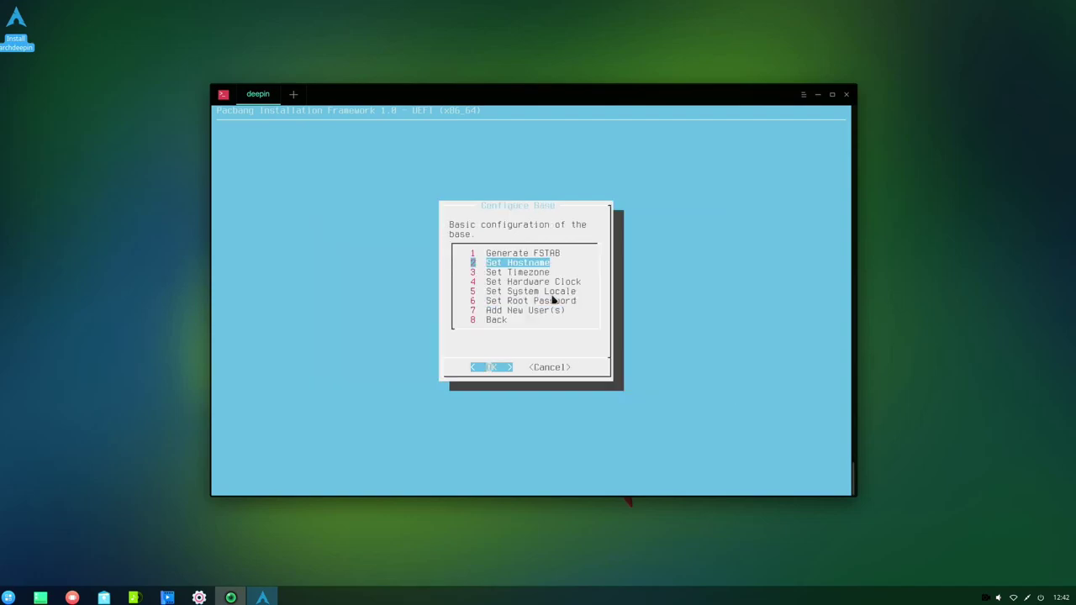
Replace the default hostname with icarus
key("Return")
key("BackSpace")
key("BackSpace")
key("BackSpace")
key("BackSpace")
key("BackSpace")
key("BackSpace")
key("BackSpace")
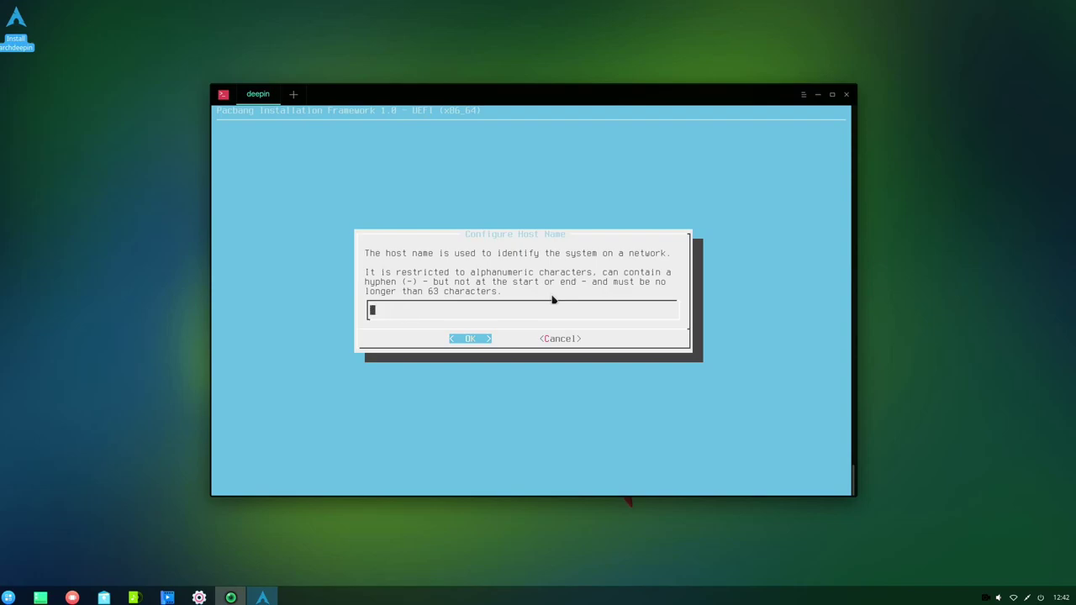
type("icarus")
key("Return")
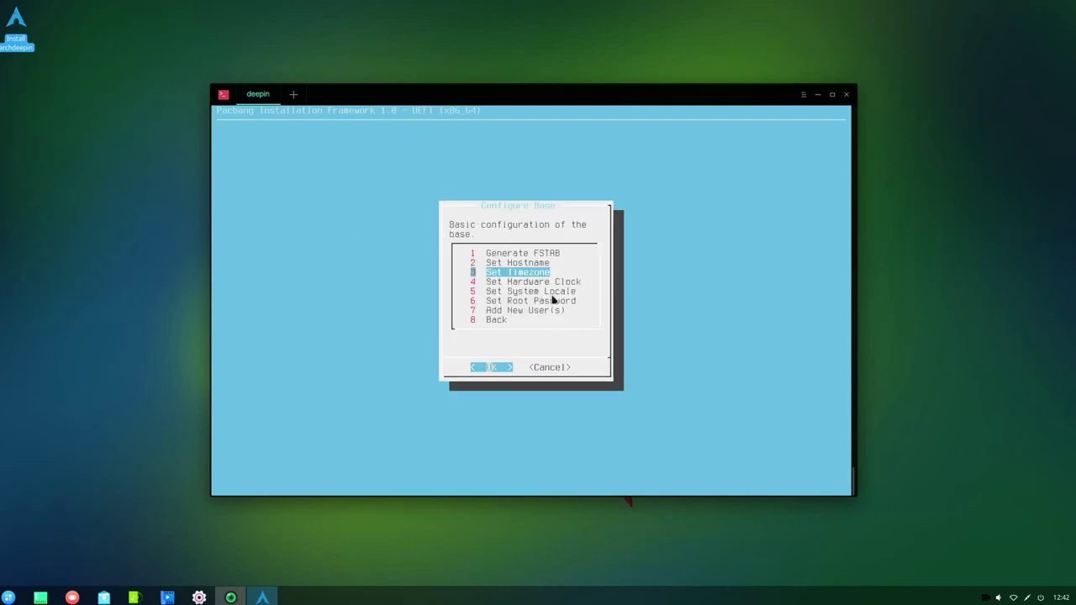
Set the time zone to Europe/London and the hardware clock to UTC
key("Return")
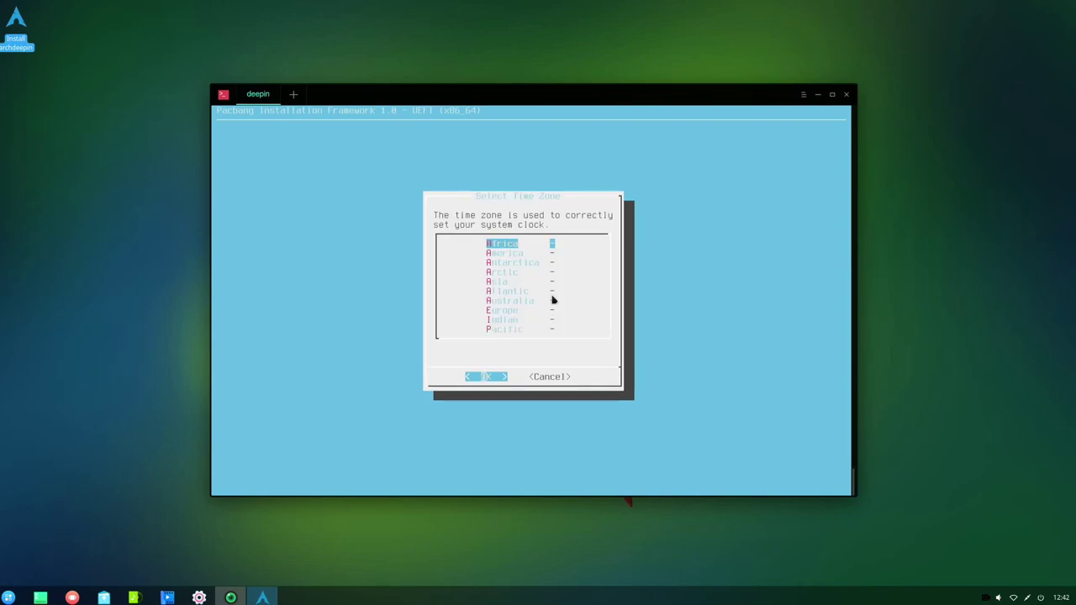
key("e")
key("Return")
key("l")
key("l")
key("l")
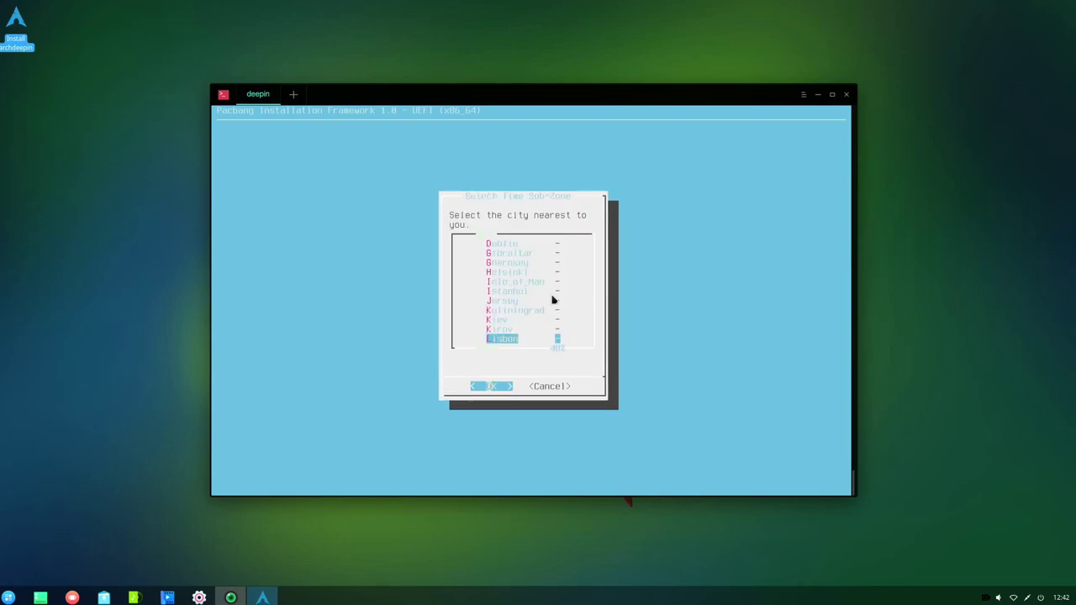
key("Return")
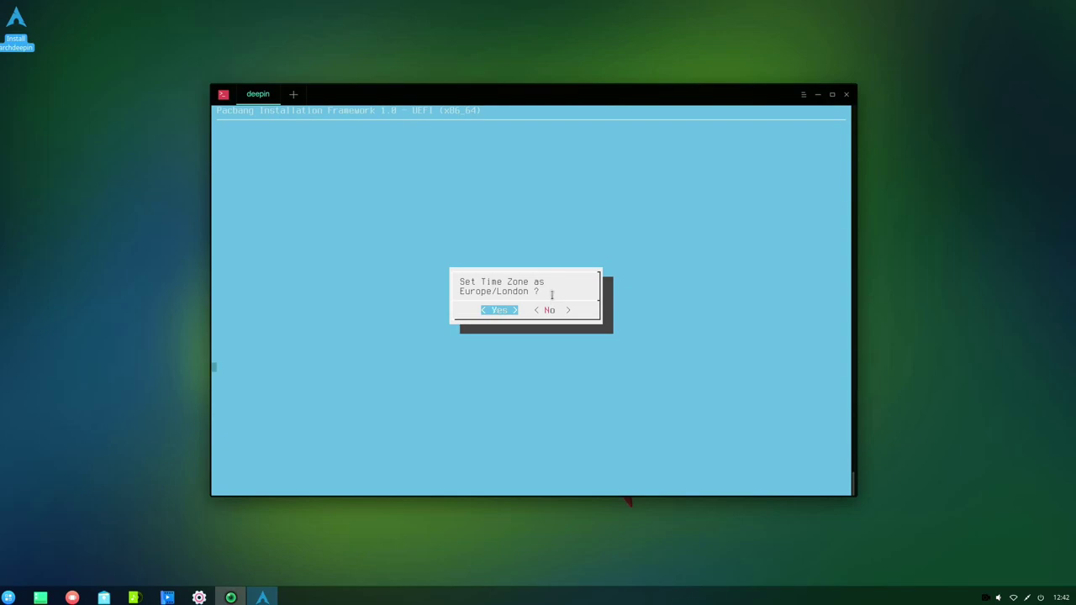
key("Return")
key("Return")
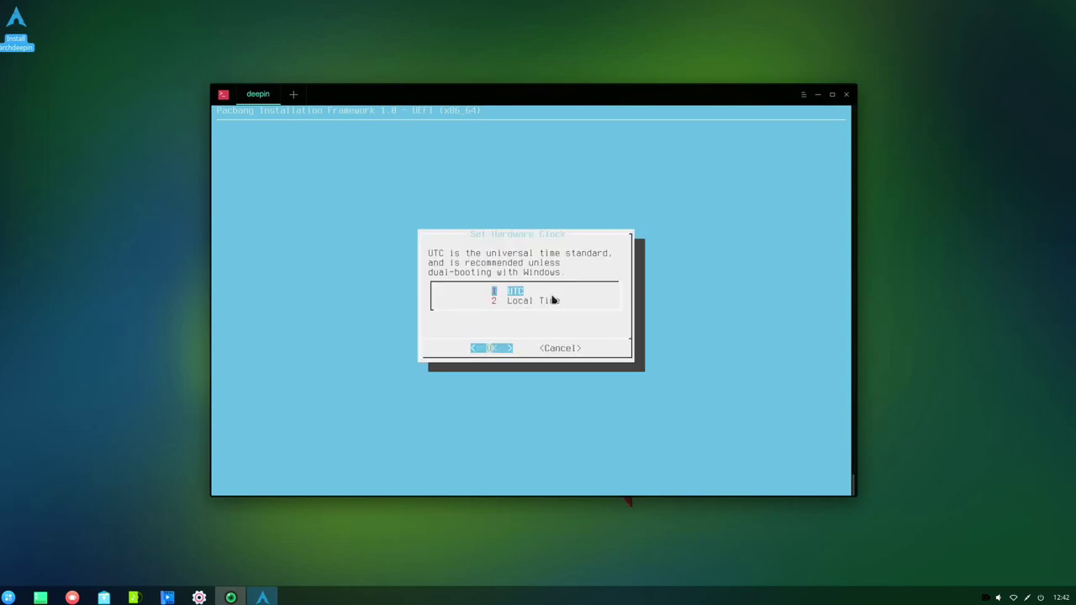
key("Return")
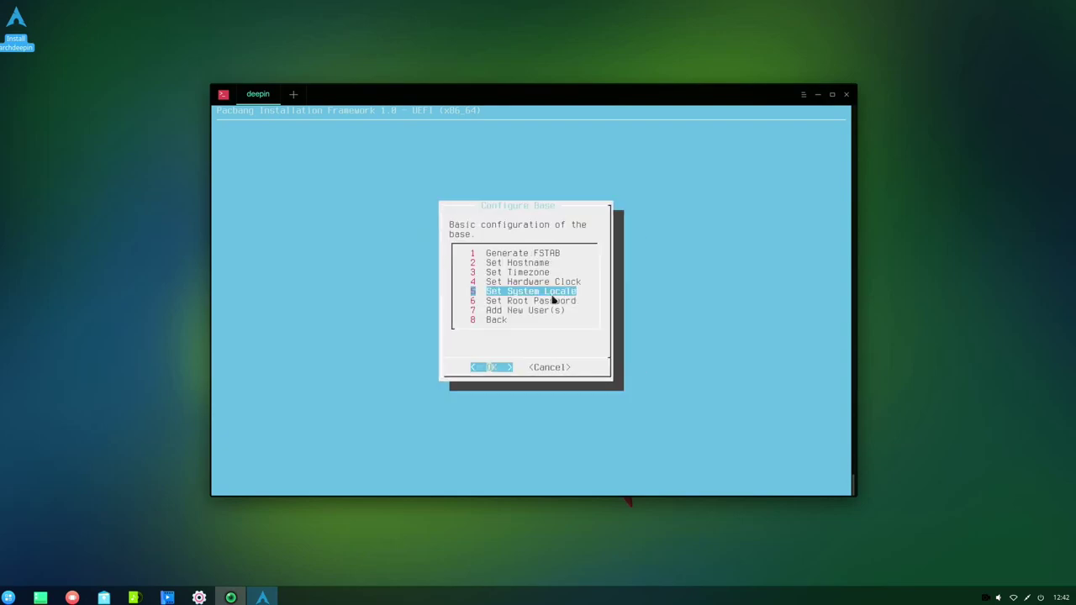
Set the system locale to en_GB.UTF-8
key("Return")
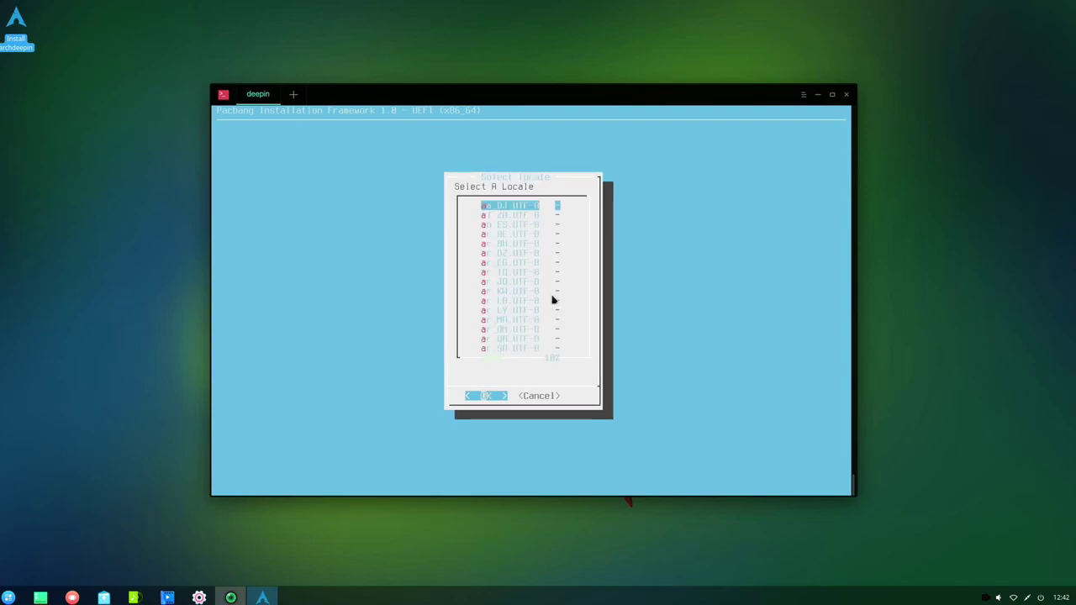
key("Page_Down")
key("Page_Down")
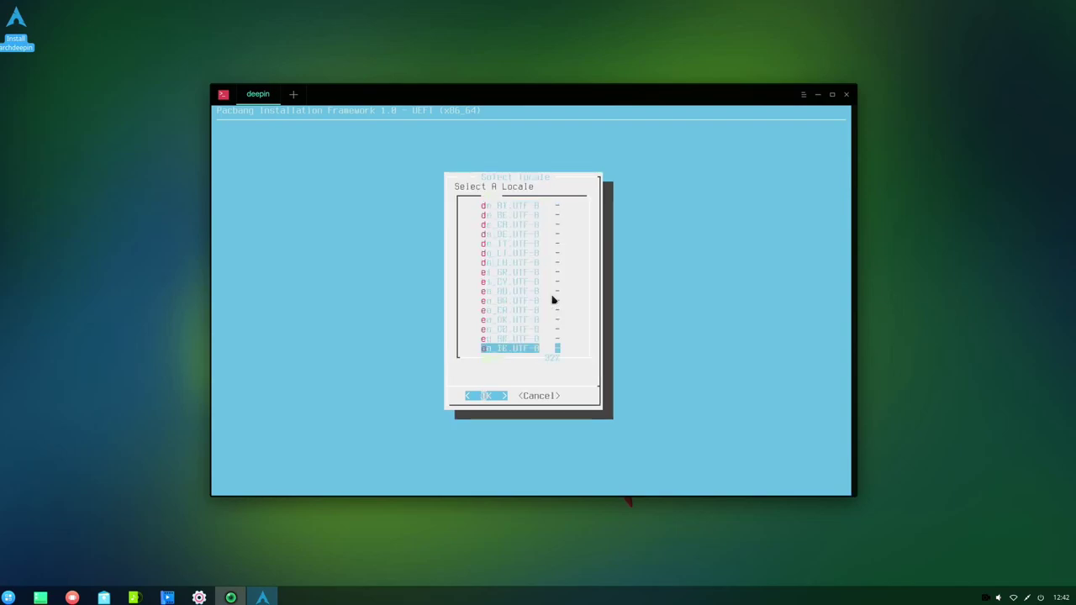
key("Page_Down")
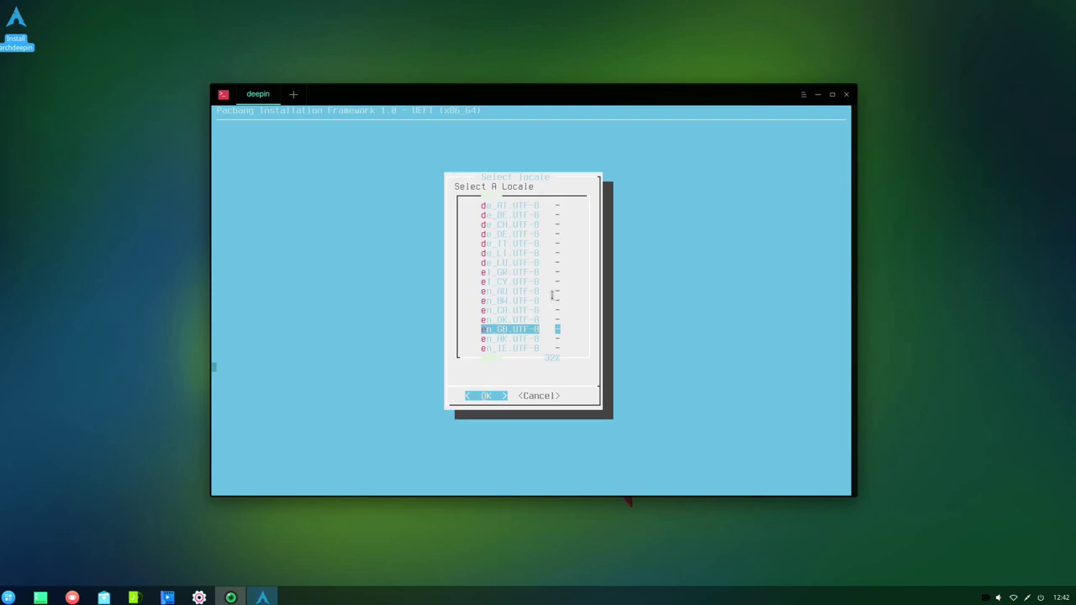
key("Return")
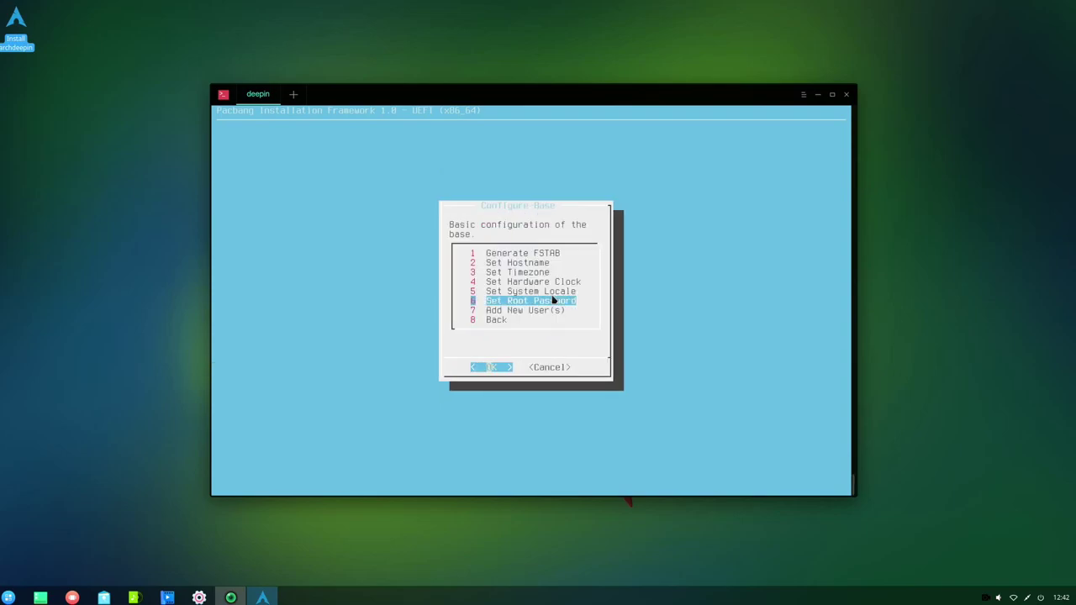
Set the root password, entering it a second time to confirm
key("Return")
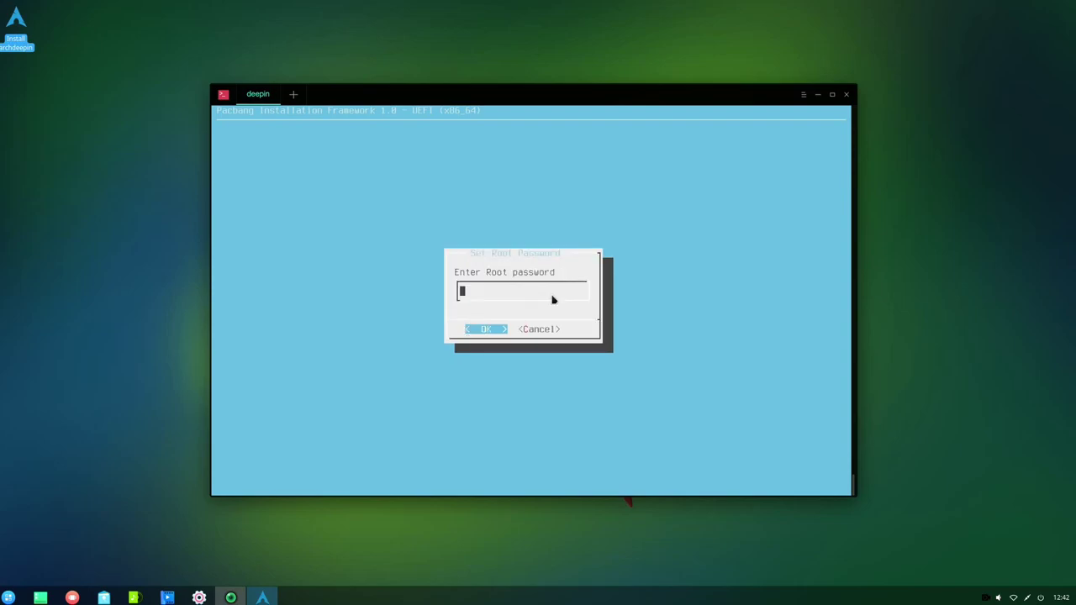
type("*********")
key("Return")
type("*********")
key("Return")
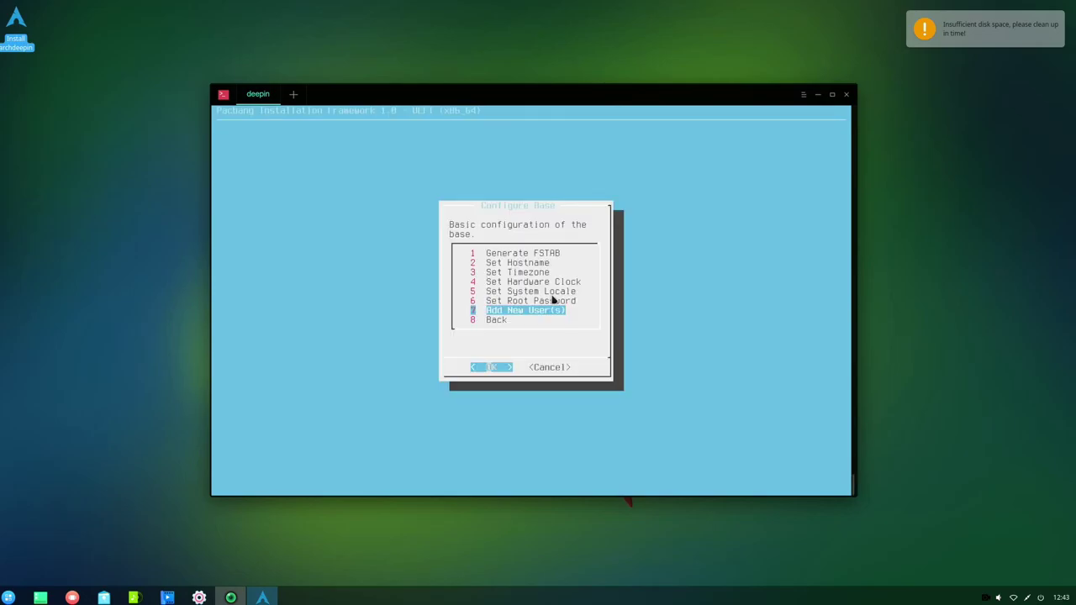
Add a new user named silent and enter and confirm the user's password
key("Return")
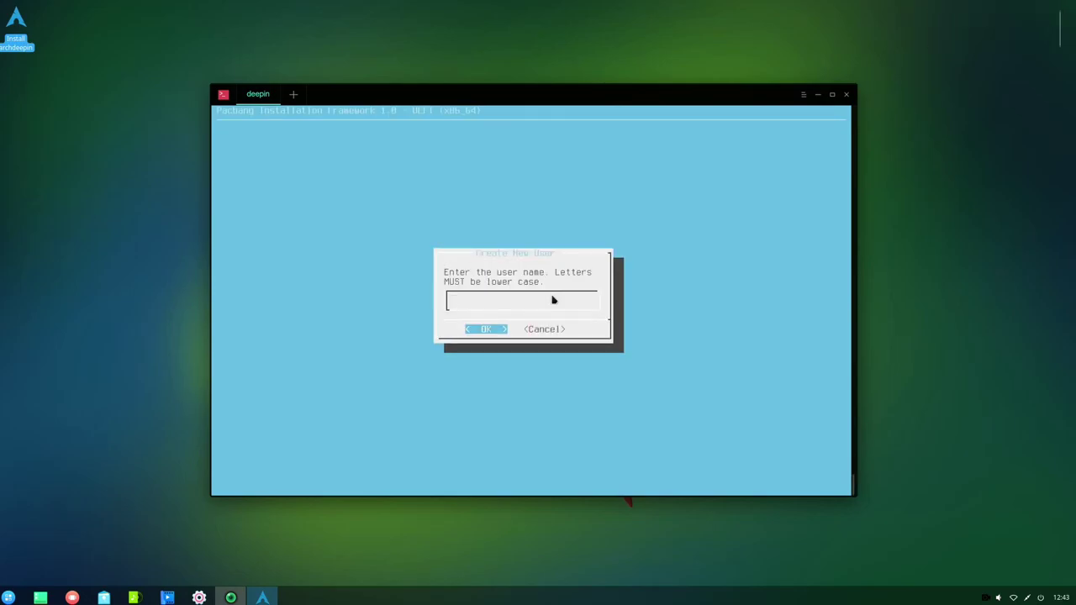
type("silent")
key("Return")
type("*******")
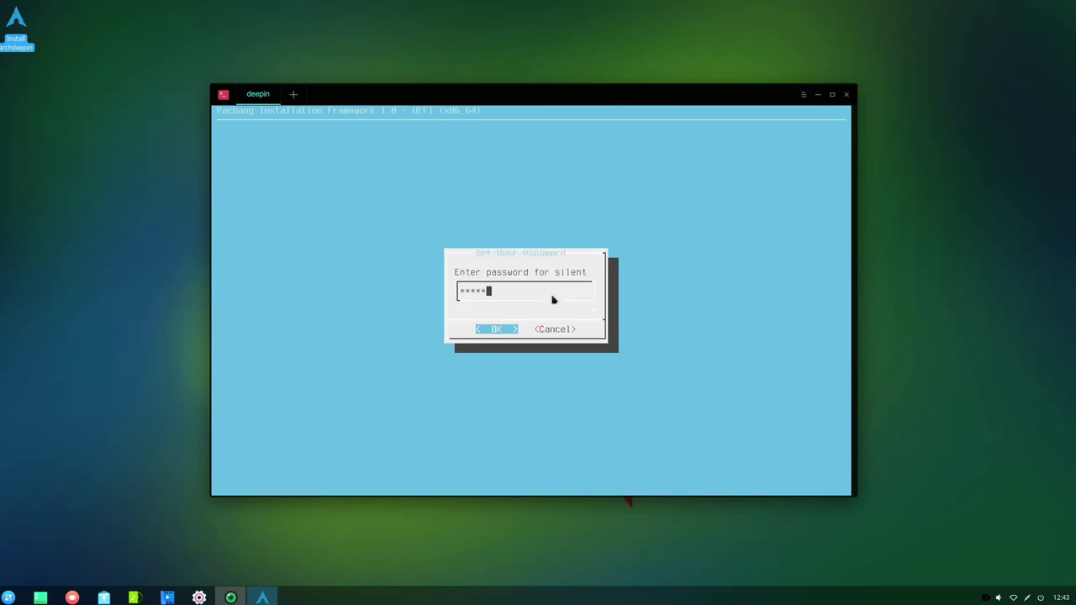
type("**")
key("Return")
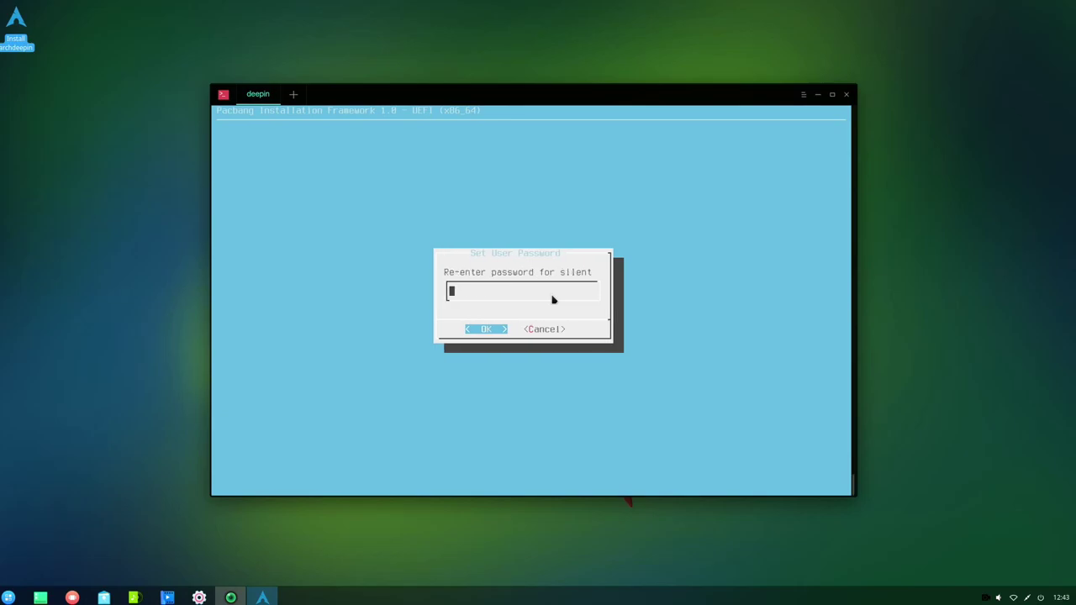
type("*********")
key("Return")
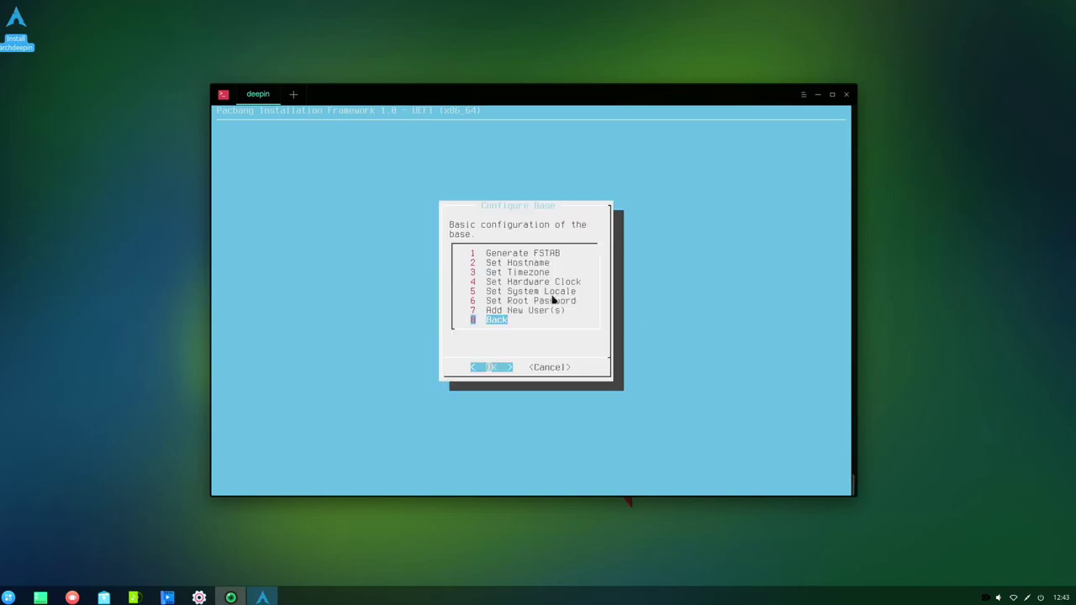
Leave the base configuration and open /etc/sudoers from the configuration files for editing
key("Return")
key("Return")
key("Down")
key("Down")
key("Down")
key("Down")
key("Return")
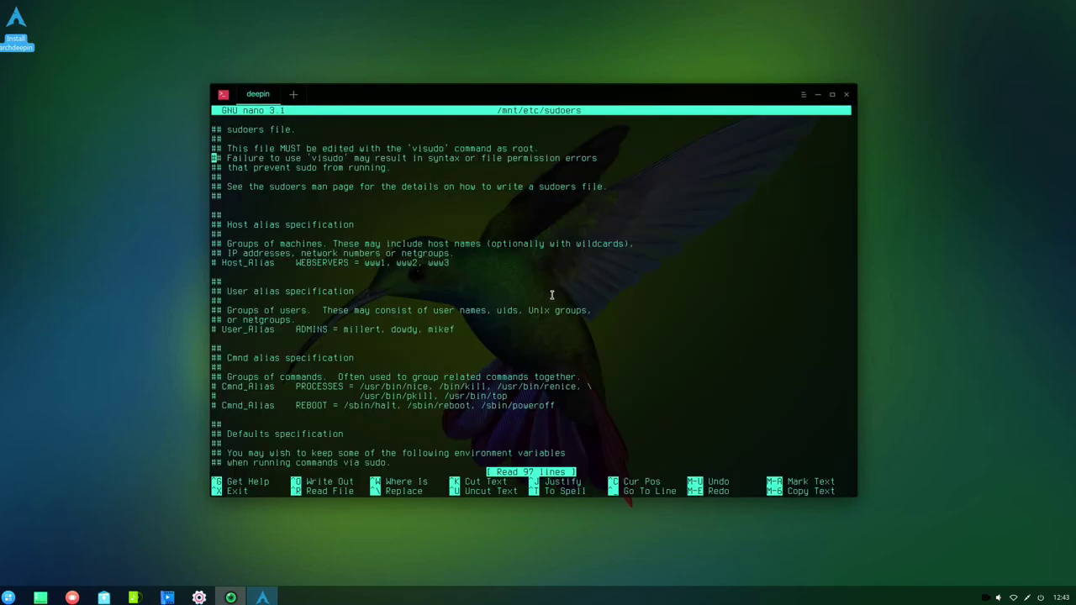
Add the line "silent ALL=(ALL) ALL" below the root entry in the user privilege specification, followed by a blank line
key("Down")
key("Down")
key("Down")
key("Down")
key("Down")
key("Down")
key("Down")
key("Down")
key("Down")
key("Down")
key("Down")
key("Down")
key("Down")
key("Down")
key("Down")
key("Down")
key("Down")
key("Down")
key("Down")
key("Down")
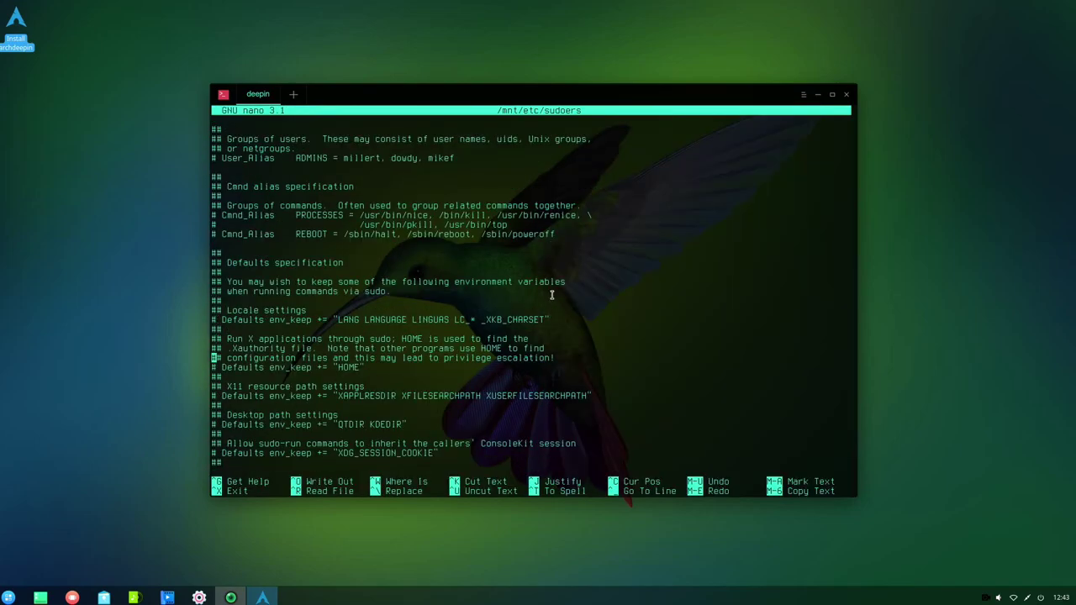
key("Down")
key("Down")
key("Down")
key("Down")
key("Down")
key("Down")
key("Down")
key("Down")
key("Down")
key("Down")
key("Down")
key("Down")
key("Down")
key("Down")
key("Down")
key("Down")
key("Down")
key("Down")
key("Down")
key("Down")
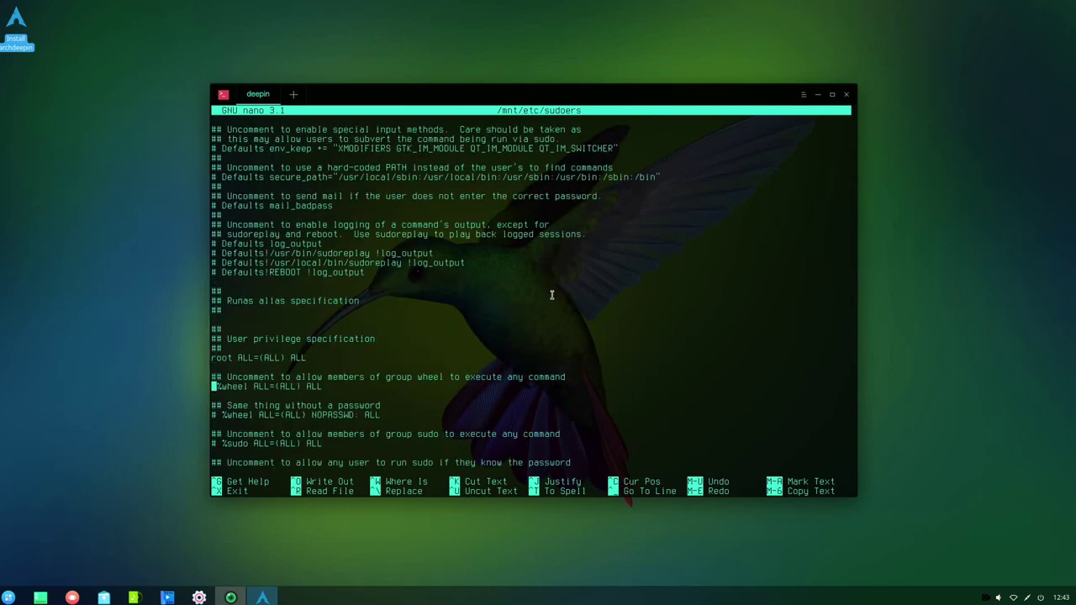
key("Down")
key("Down")
key("Down")
key("Up")
key("Up")
key("Up")
key("Up")
key("Up")
key("Up")
key("Down")
key("Down")
type("silent ALL=(ALL) ALL")
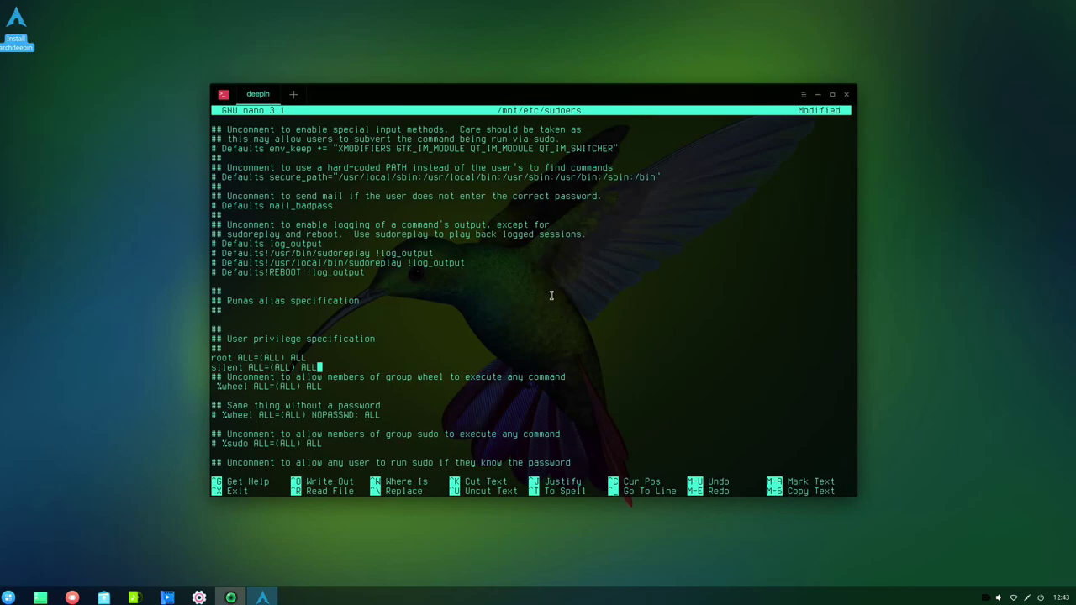
key("Return")
Uncomment the %sudo ALL=(ALL) ALL line, then save the sudoers file and exit the editor
key("Down")
key("Down")
key("Down")
key("Down")
key("Down")
key("Down")
key("Down")
key("Down")
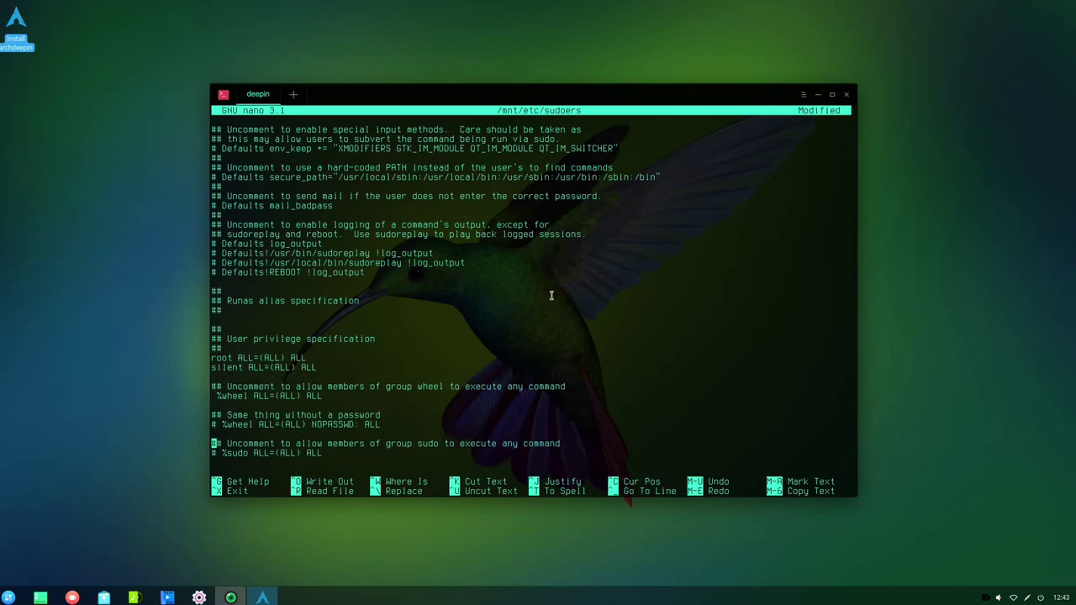
key("Delete")
key("End")
key("ctrl+o")
key("Return")
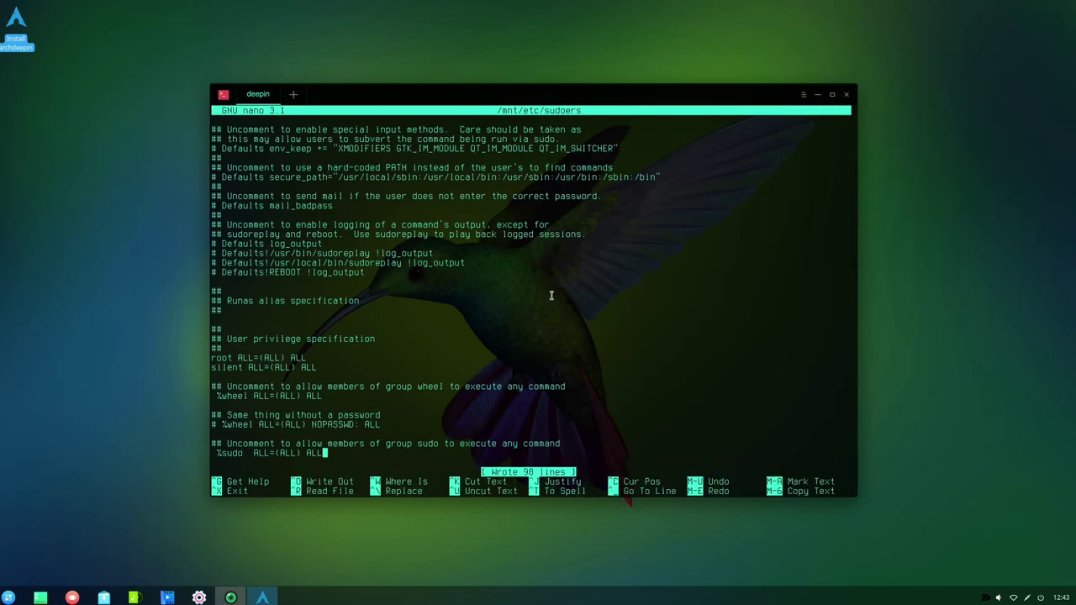
key("ctrl+x")
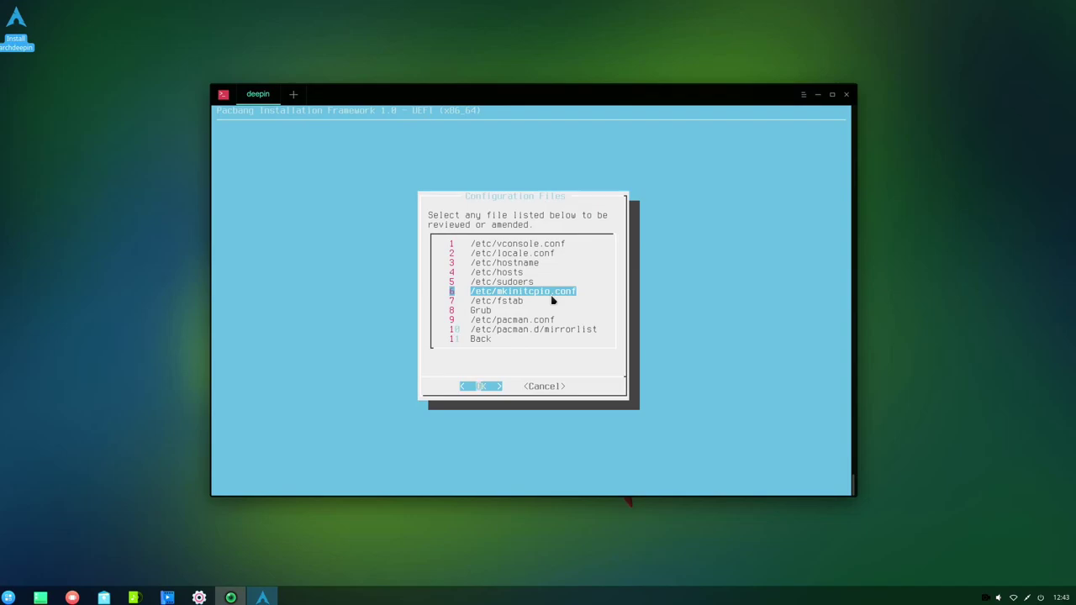
Open /etc/pacman.conf from the configuration files, examine its options and repositories down to the multilib section, and exit the editor
key("Down")
key("Down")
key("Down")
key("Return")
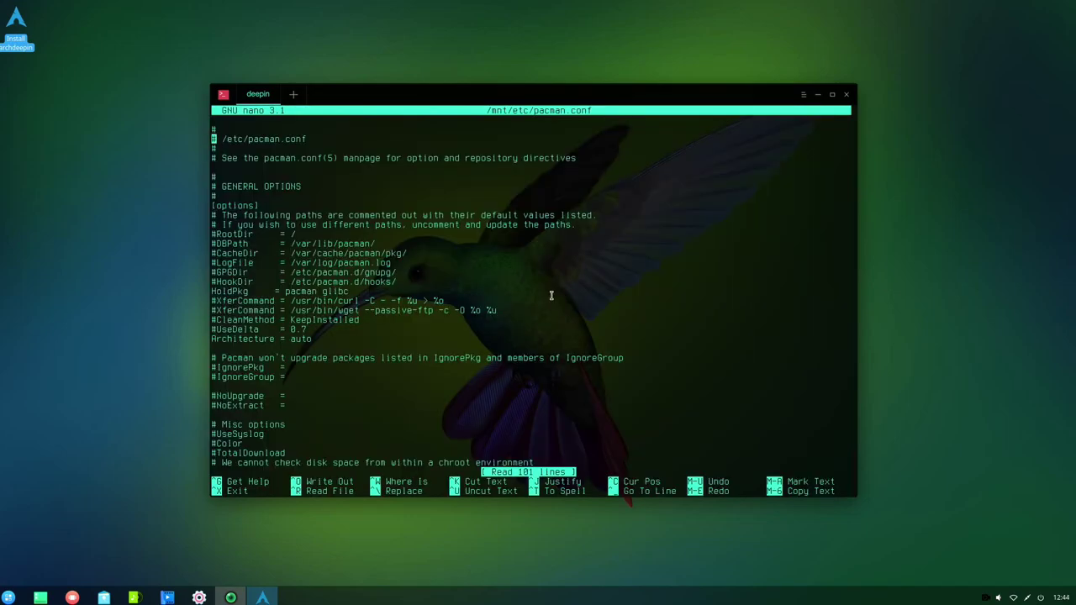
key("Down")
key("Down")
key("Down")
key("Down")
key("Down")
key("Down")
key("Down")
key("Down")
key("Down")
key("Down")
key("Down")
key("Down")
key("Down")
key("Down")
key("Down")
key("Down")
key("Down")
key("Down")
key("Down")
key("Down")
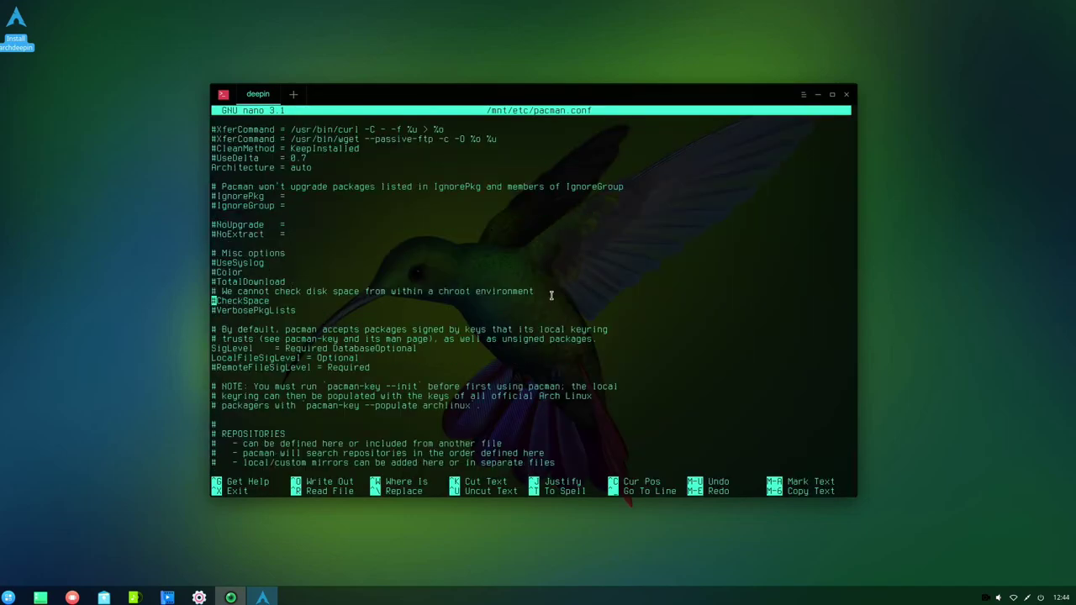
key("Down")
key("Down")
key("Down")
key("Down")
key("Down")
key("Down")
key("Down")
key("Down")
key("Down")
key("Down")
key("Down")
key("Down")
key("Down")
key("Down")
key("Down")
key("Down")
key("Down")
key("Down")
key("Down")
key("Down")
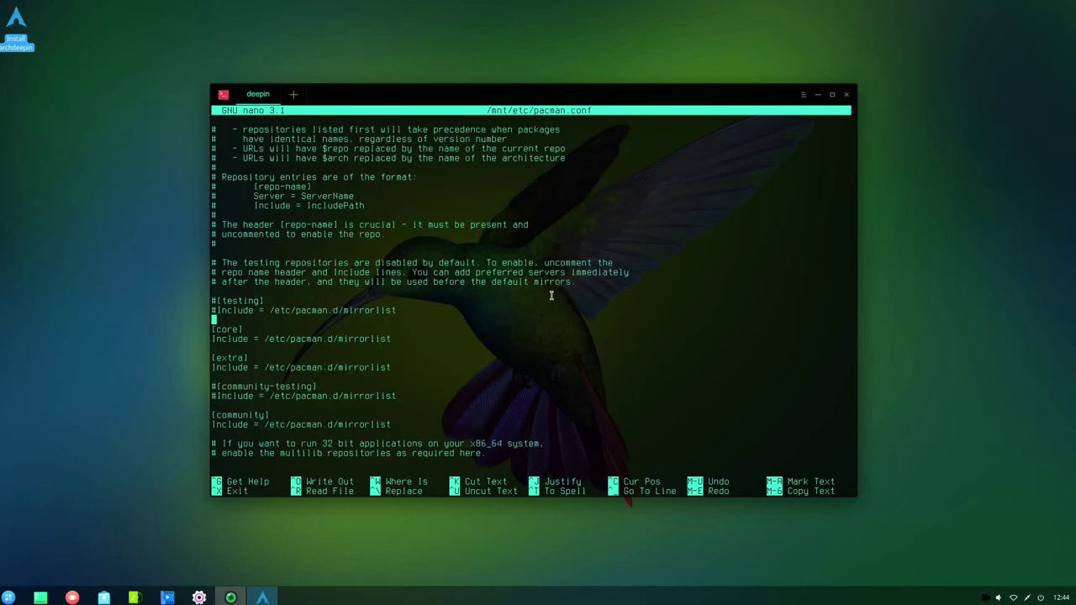
key("Down")
key("Down")
key("Down")
key("Down")
key("Down")
key("Down")
key("Down")
key("Down")
key("Down")
key("Down")
key("Down")
key("Down")
key("Down")
key("Down")
key("Down")
key("Down")
key("Down")
key("Down")
key("Down")
key("Down")
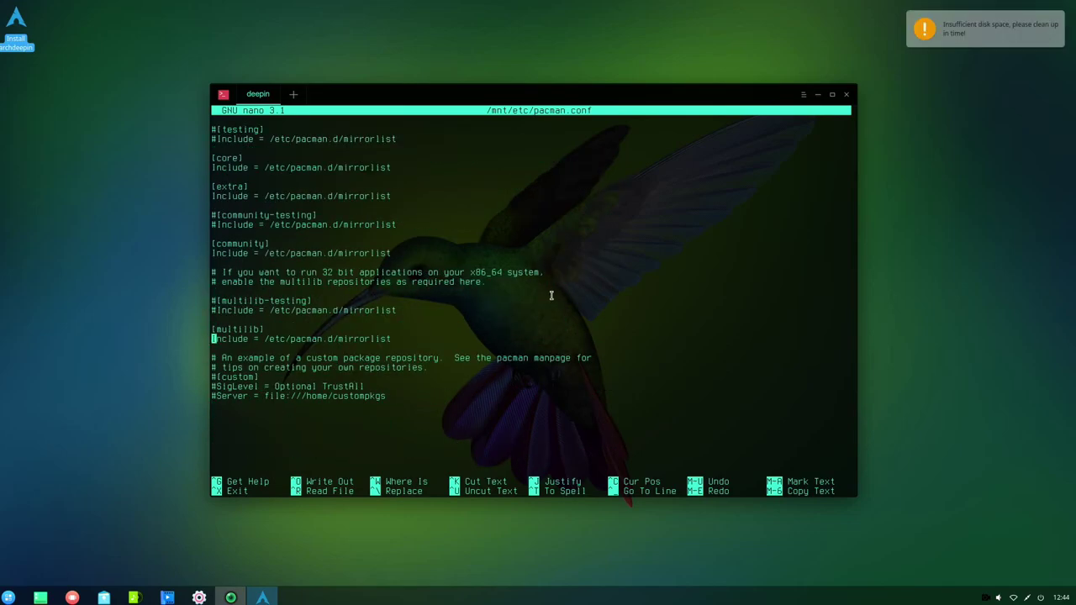
key("ctrl+x")
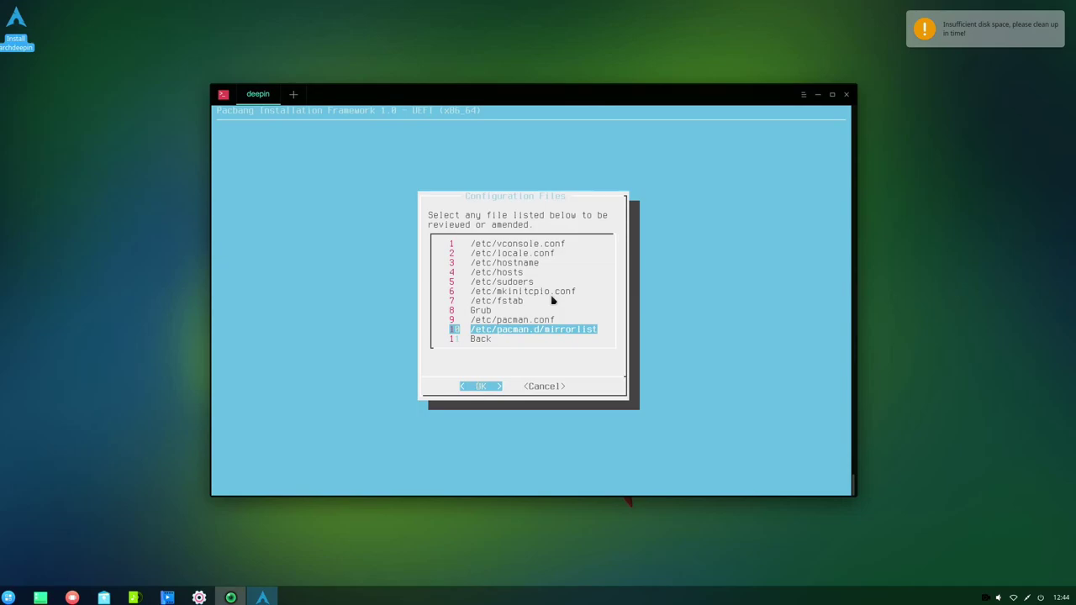
Leave the configuration files list, return to the main menu and close the installer
key("Down")
key("Return")
key("Return")
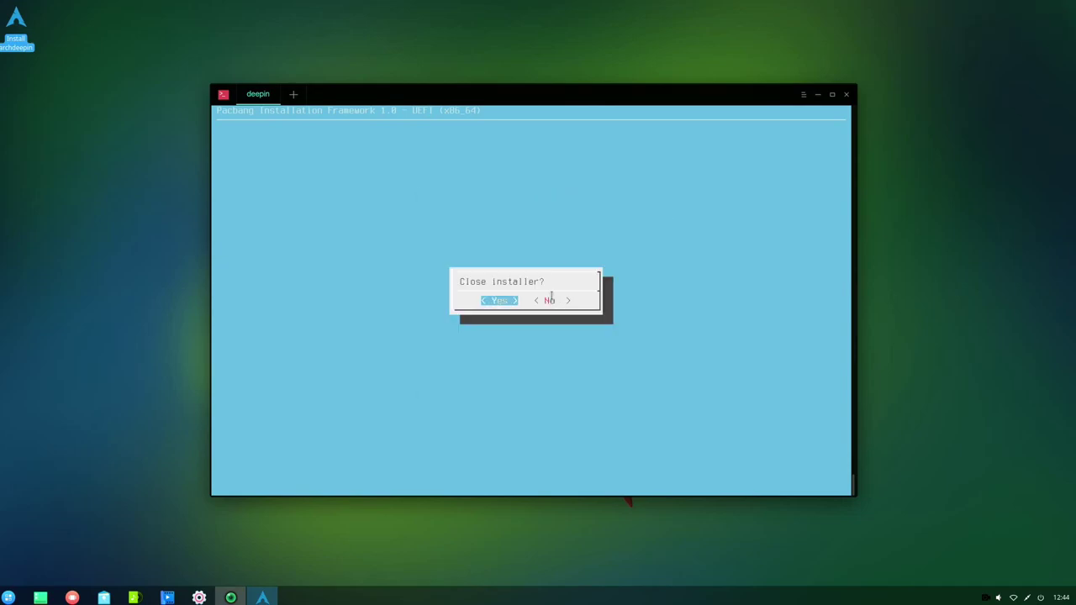
key("Return")
key("Return")
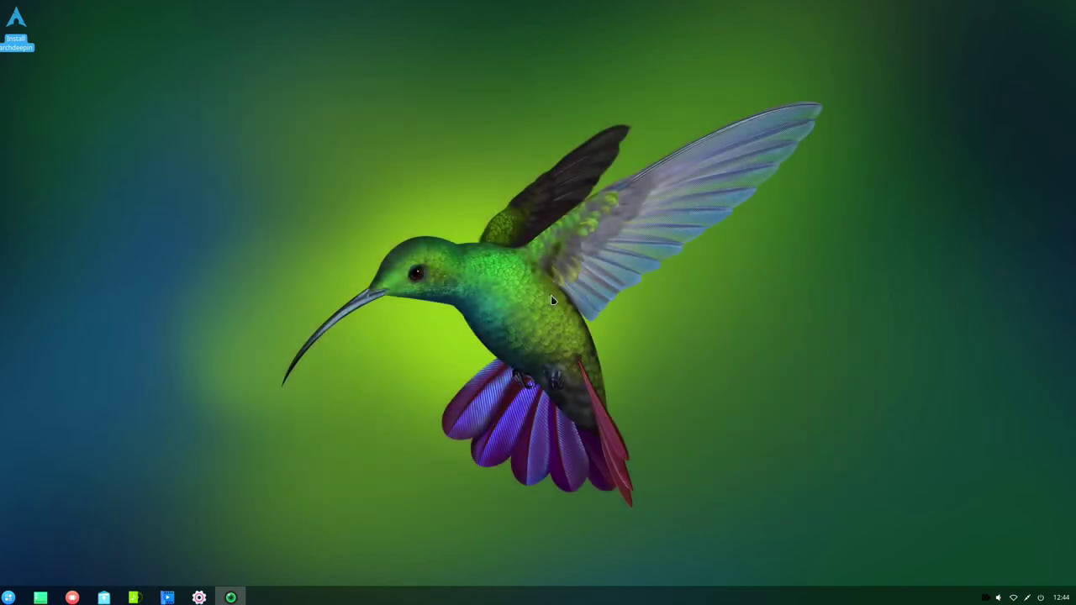
left_click(242, 255)
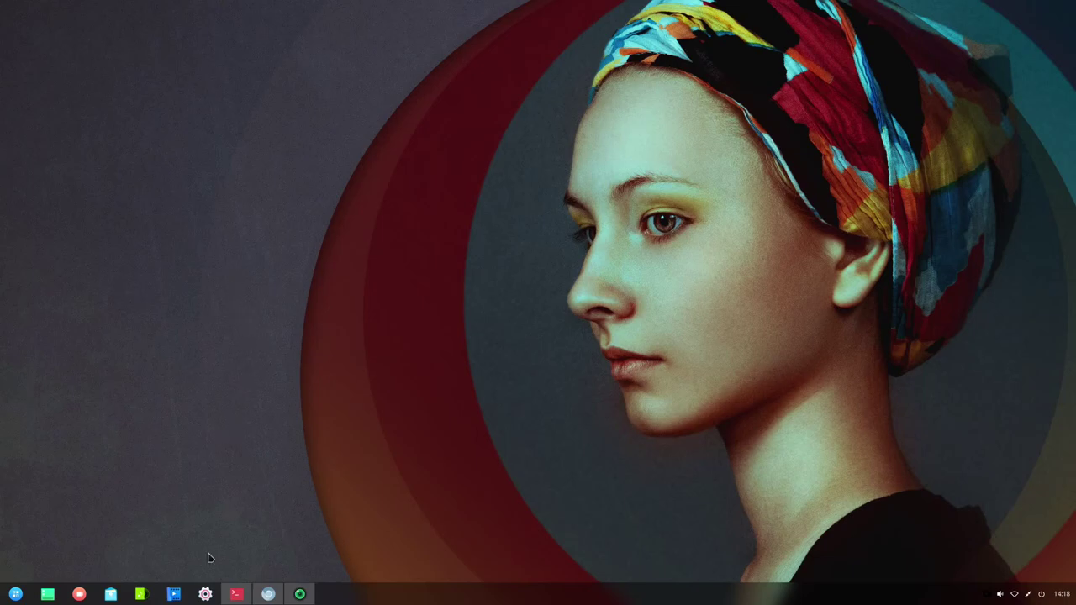
Run sudo nvidia-settings in a terminal, enter the account password, then enlarge and centre the settings window
left_click(236, 597)
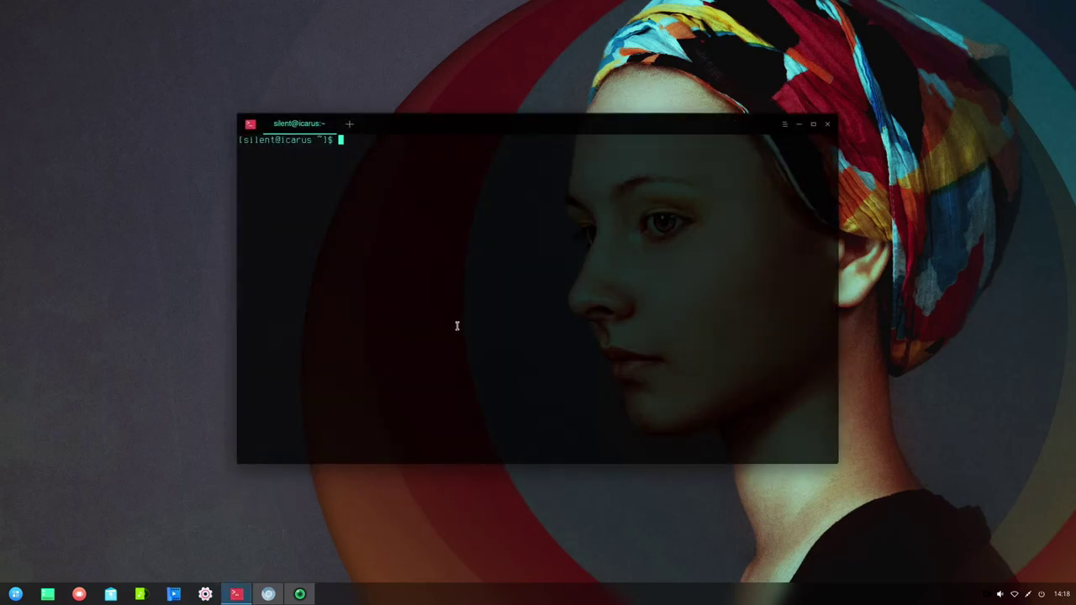
type("sudo nvidia-settings")
key("Return")
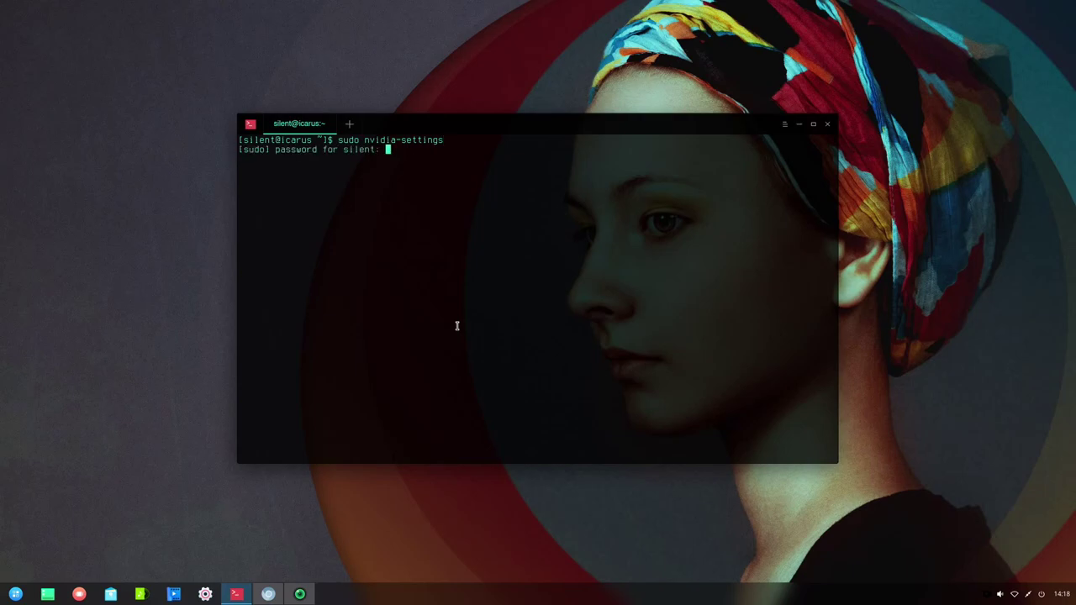
key("Return")
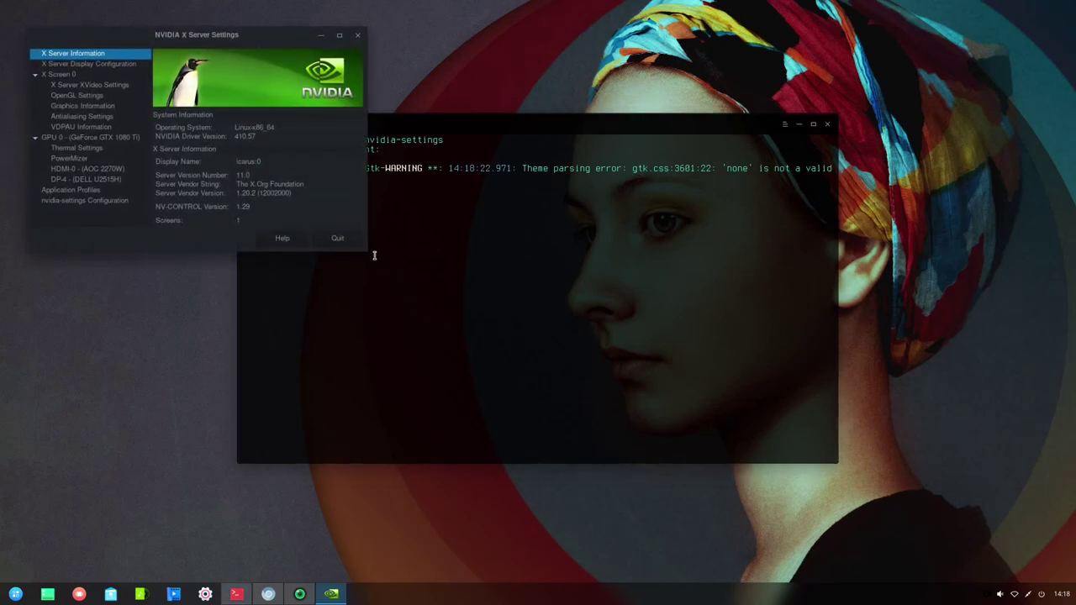
left_click_drag(367, 249, 619, 420)
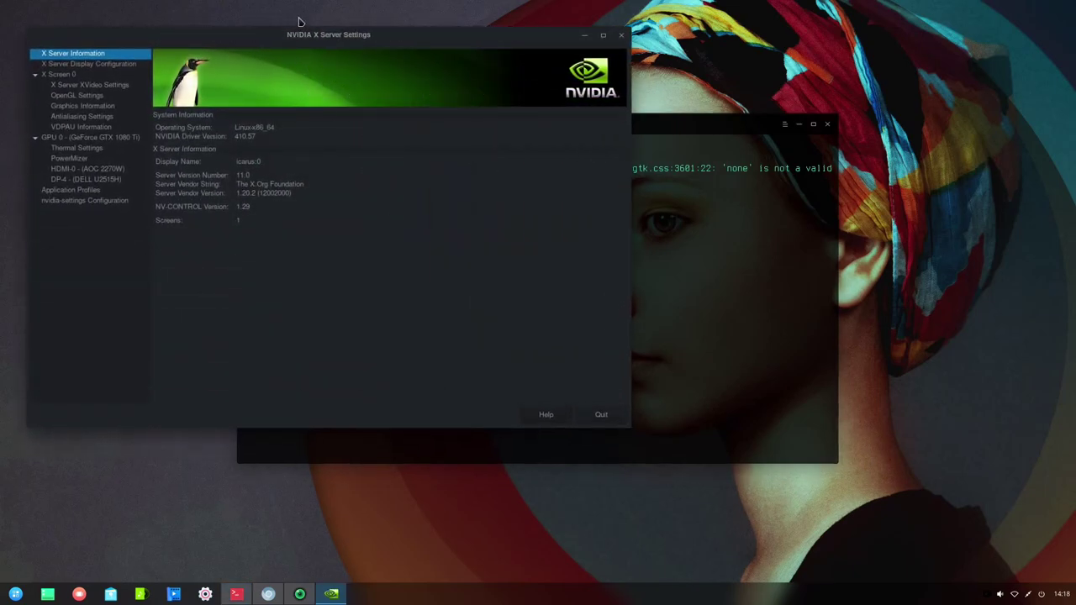
left_click_drag(298, 32, 483, 89)
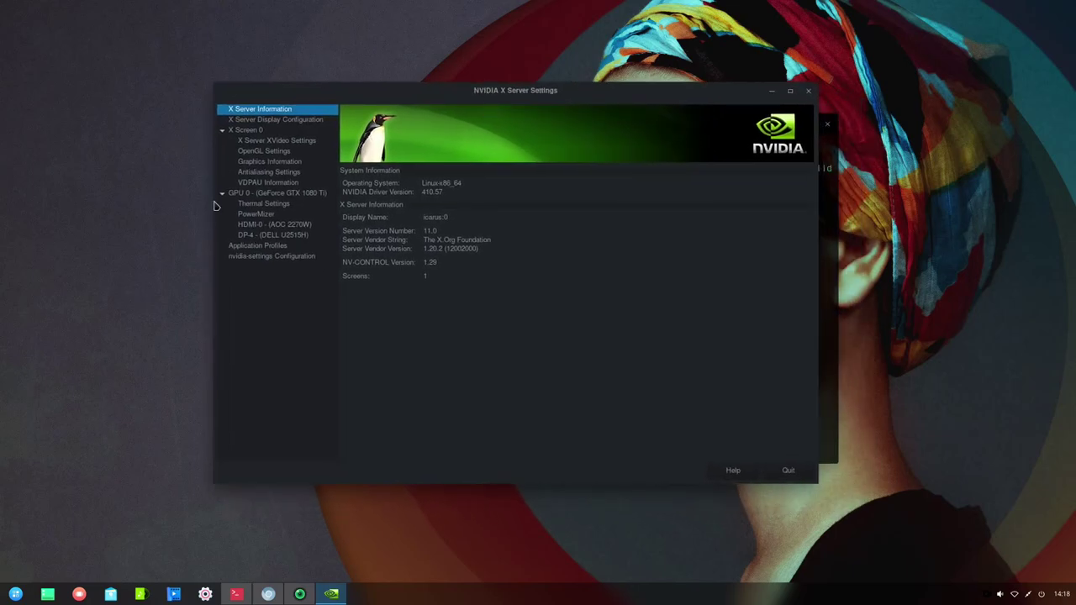
Enable Force Full Composition Pipeline for the DELL U2515H display, apply and keep the new mode, and bring the settings window back into view
left_click(262, 123)
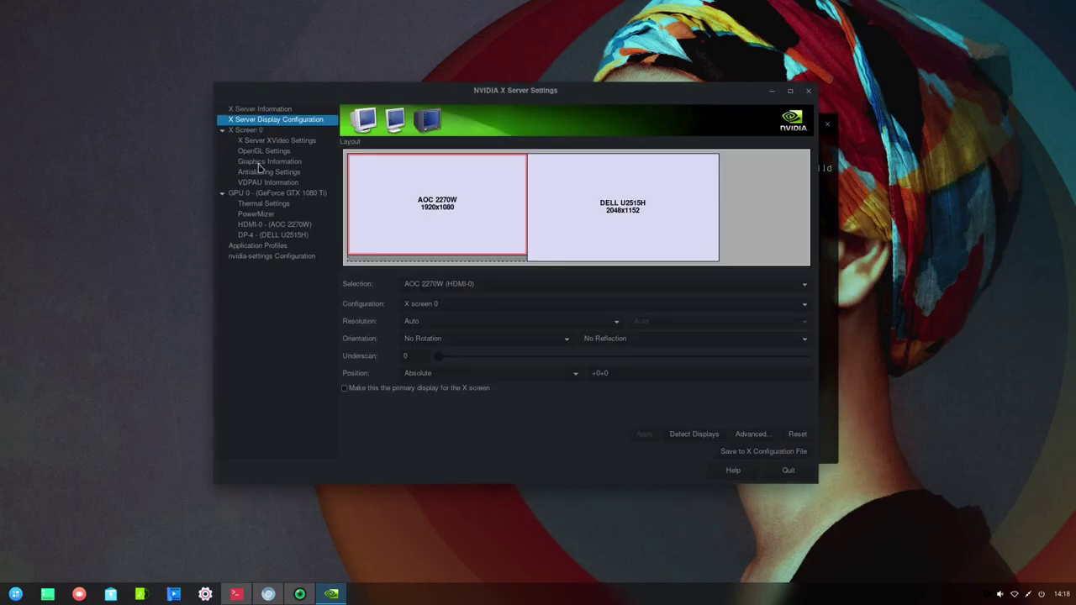
left_click(636, 206)
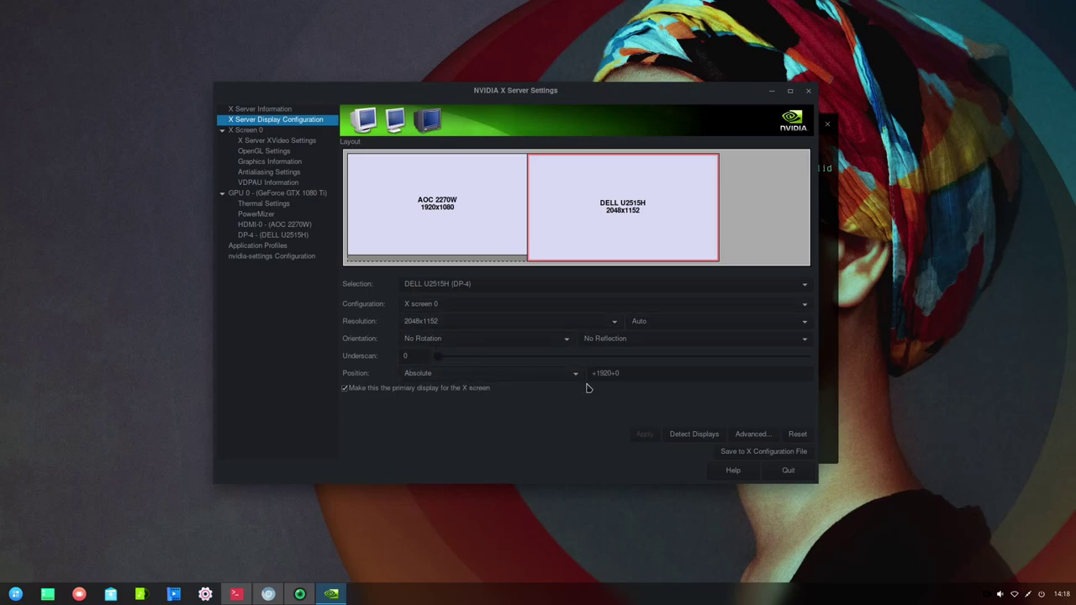
left_click(751, 435)
left_click(587, 448)
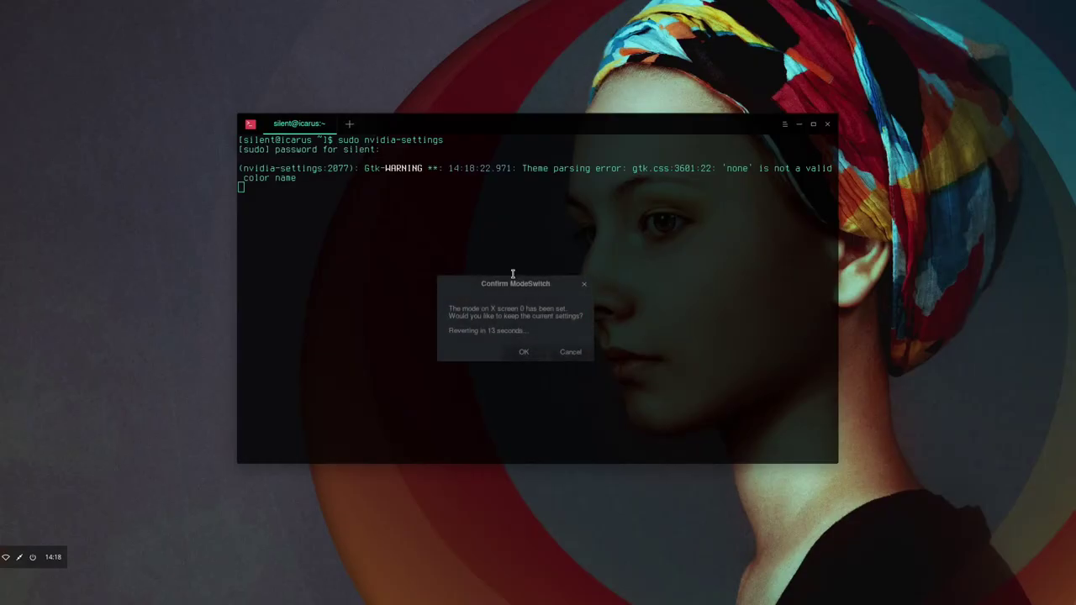
left_click(522, 353)
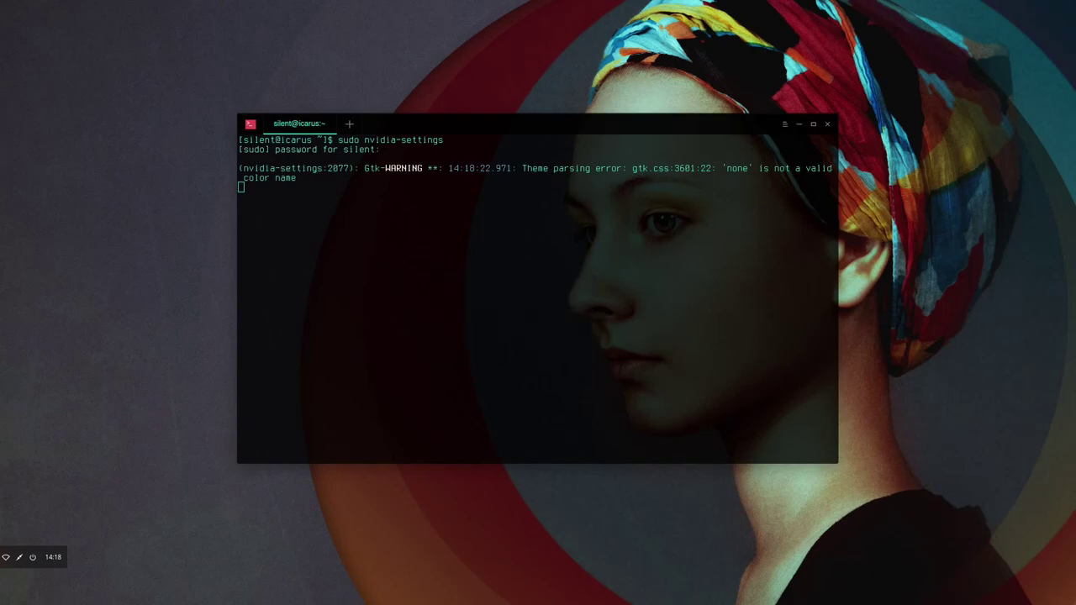
left_click_drag(0, 84, 377, 77)
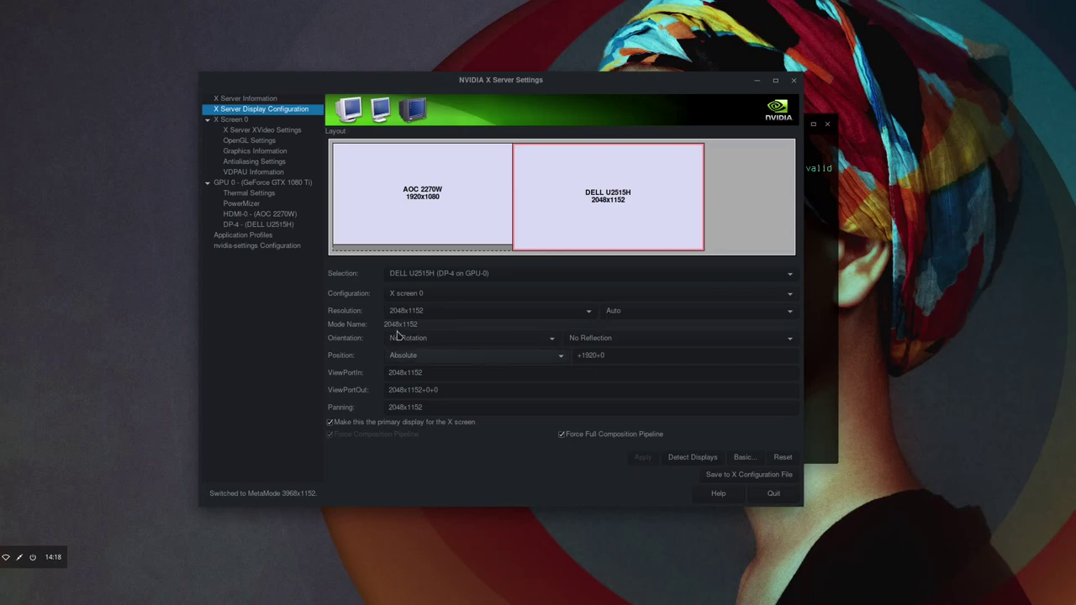
Review the OpenGL, GPU 0, thermal and X server information pages
left_click(268, 141)
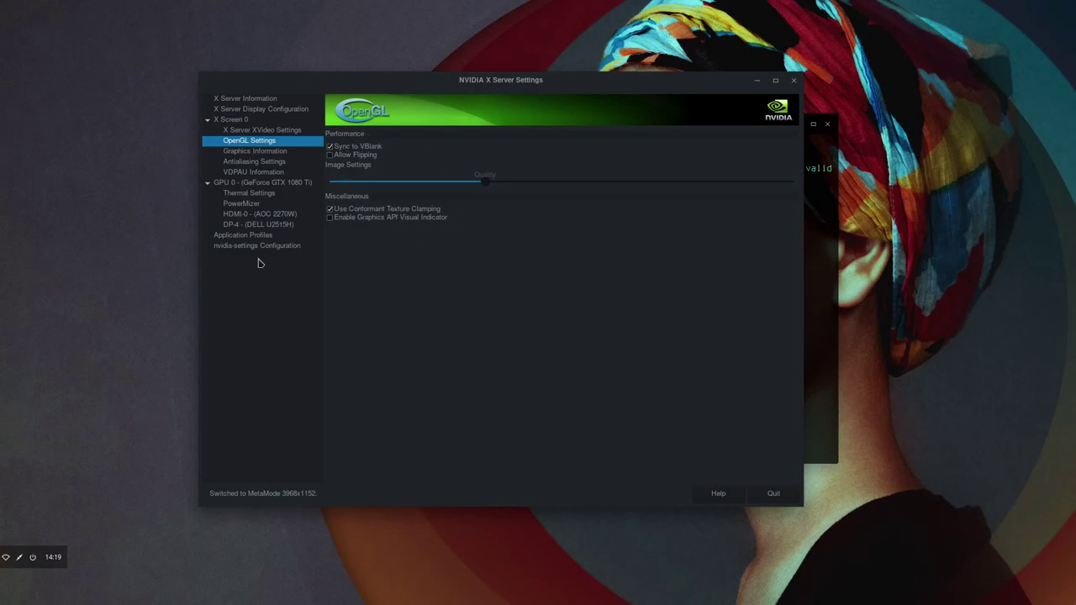
left_click(252, 185)
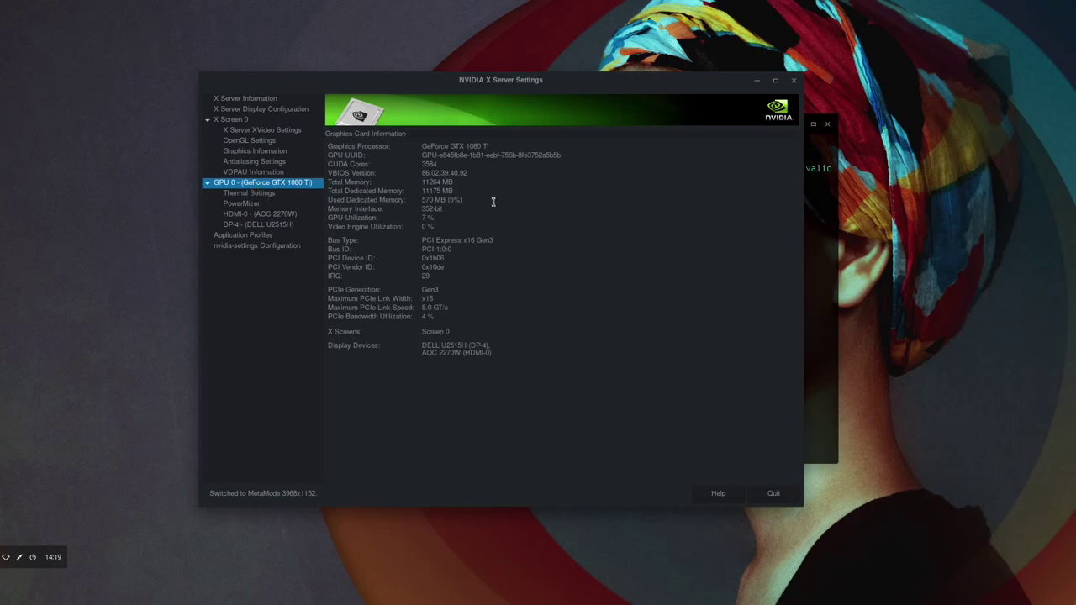
left_click(238, 195)
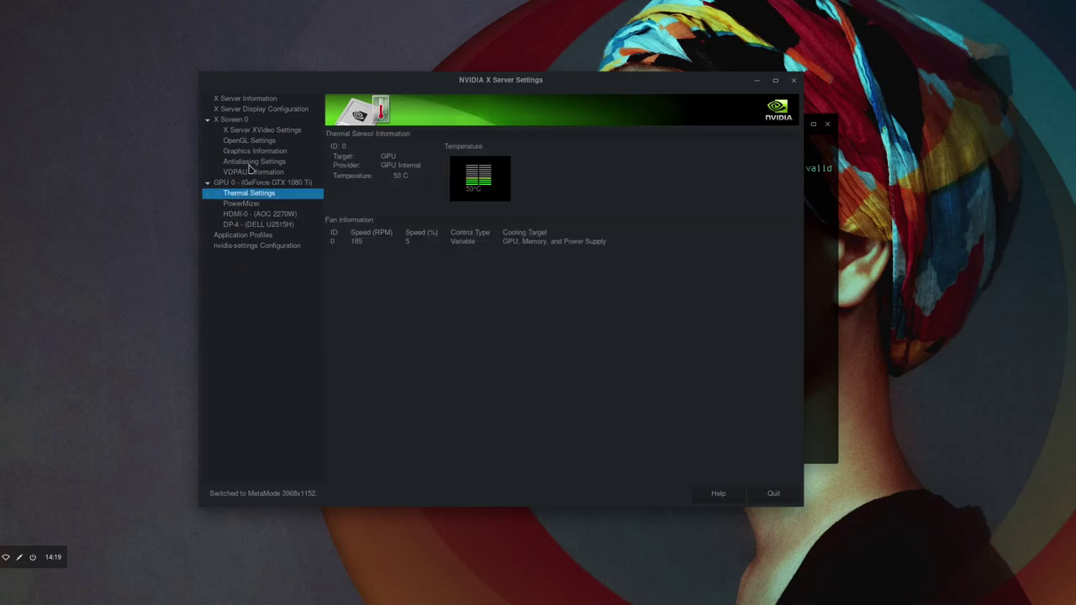
left_click(254, 99)
Save the X server display configuration to /etc/X11/xorg.conf and quit NVIDIA X Server Settings
left_click(257, 109)
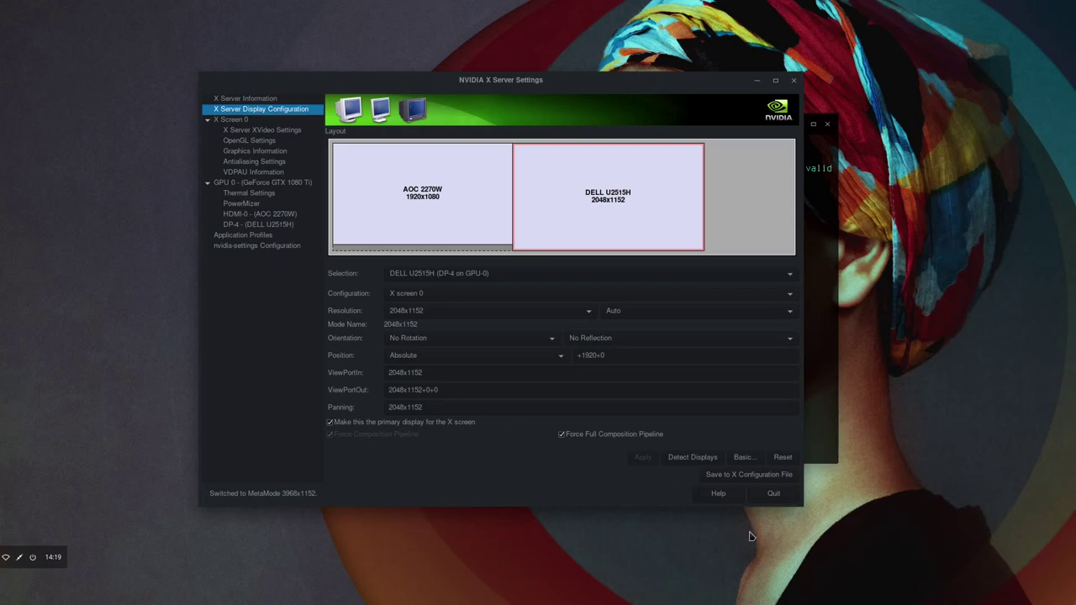
left_click(745, 474)
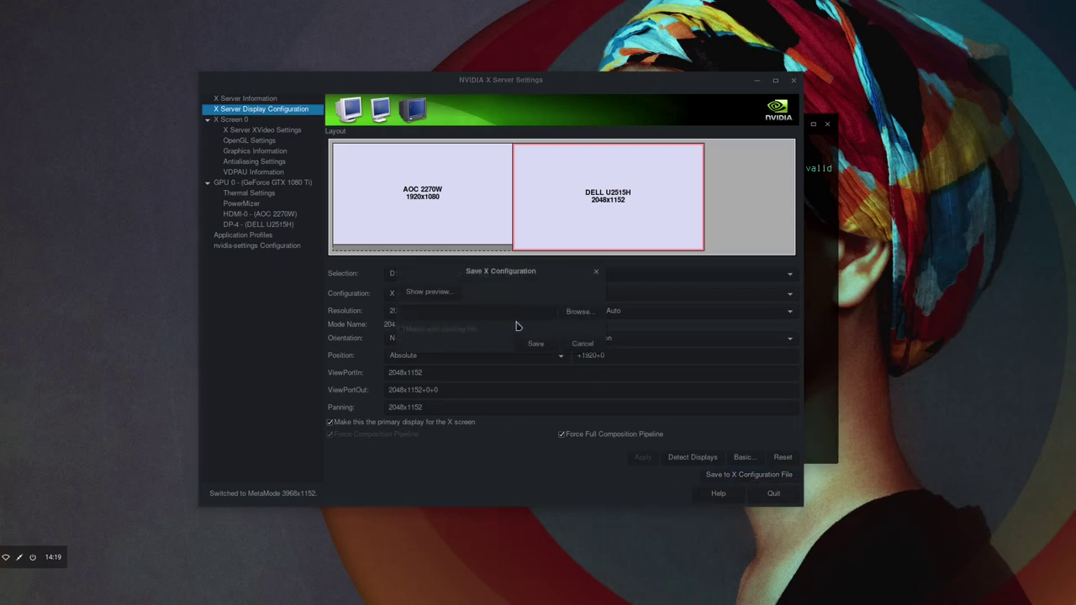
left_click(514, 313)
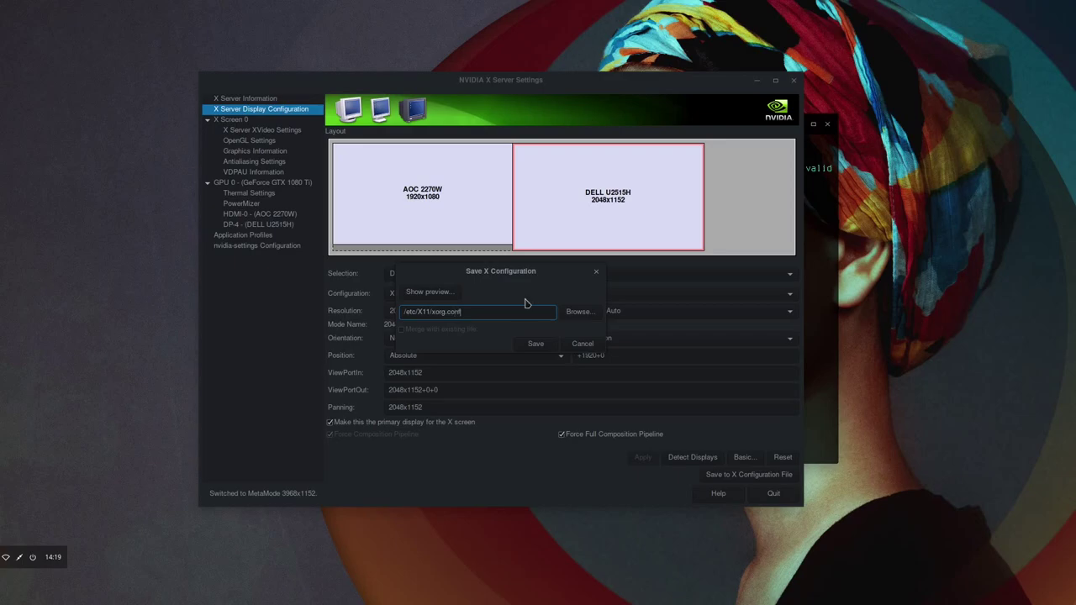
left_click(533, 344)
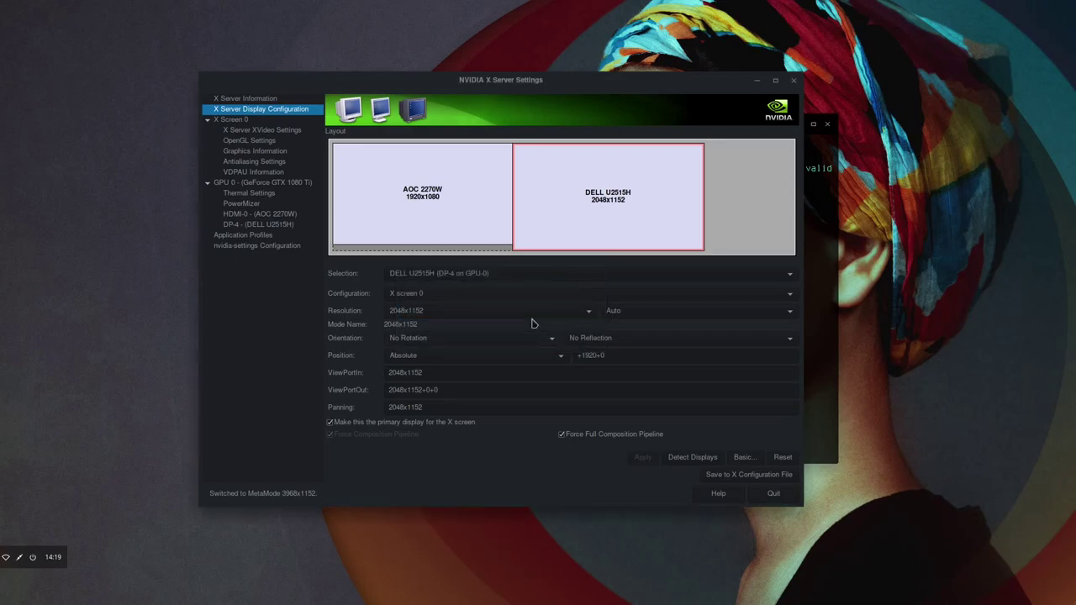
left_click(769, 494)
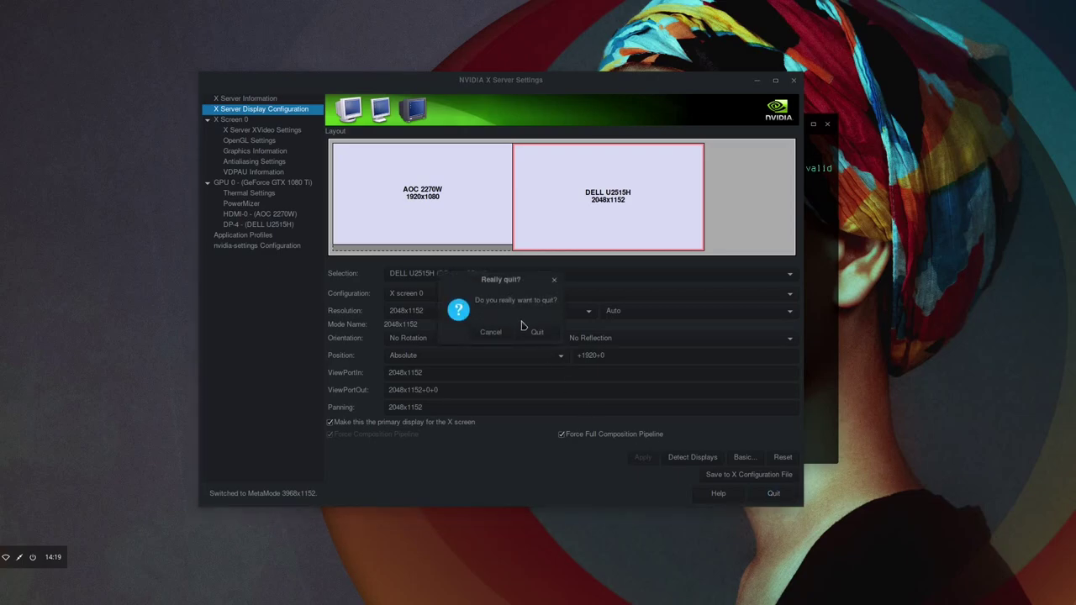
left_click(535, 330)
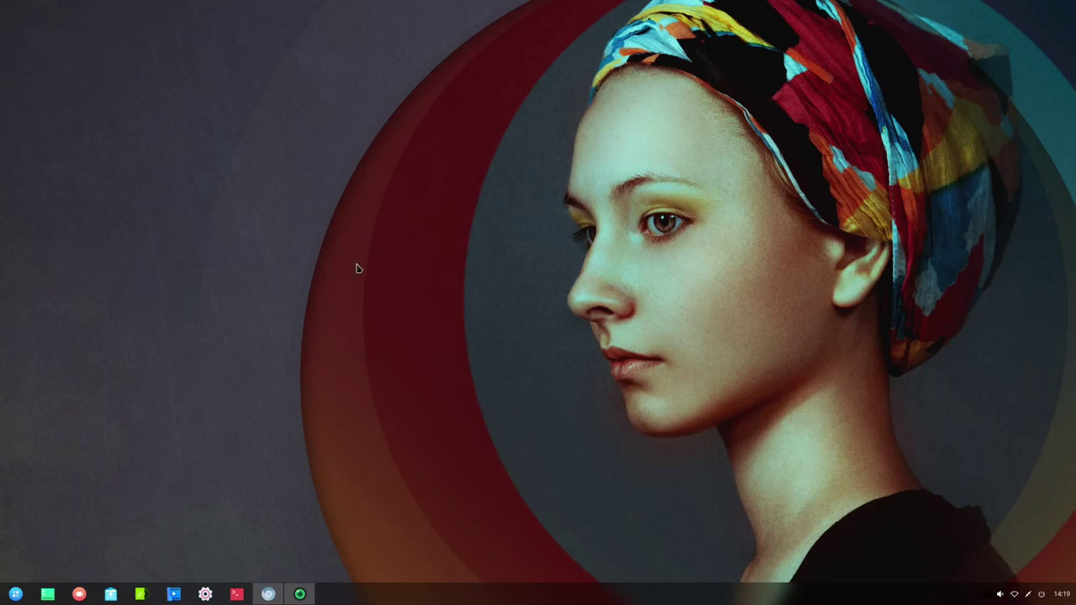
Switch to the web browser and examine the description of the YouTube video about testing the archlinux deepin build with installer
left_click(268, 594)
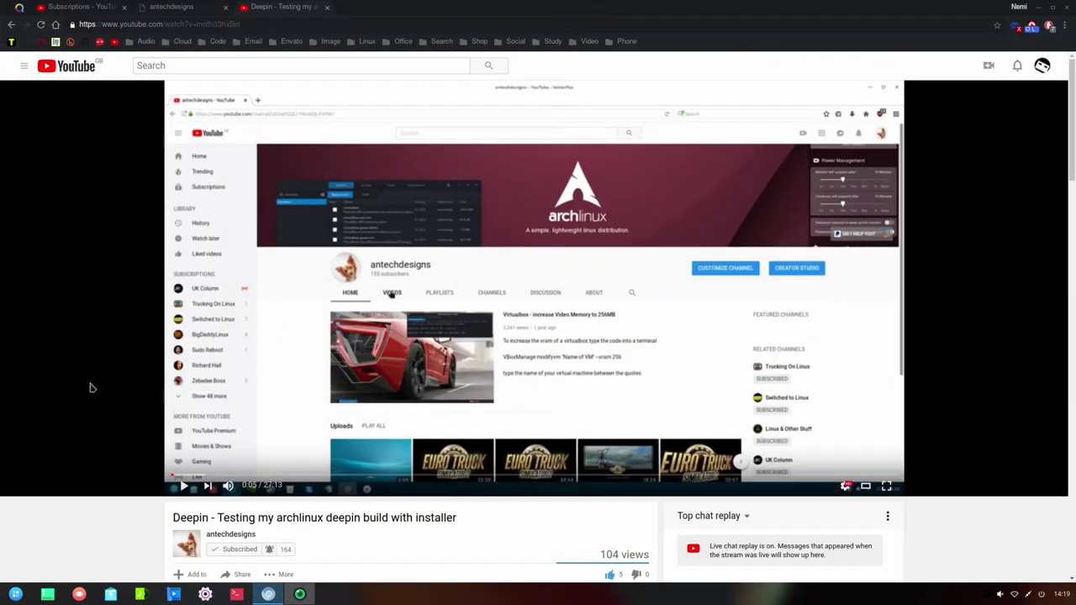
scroll(79, 391, "down", 3)
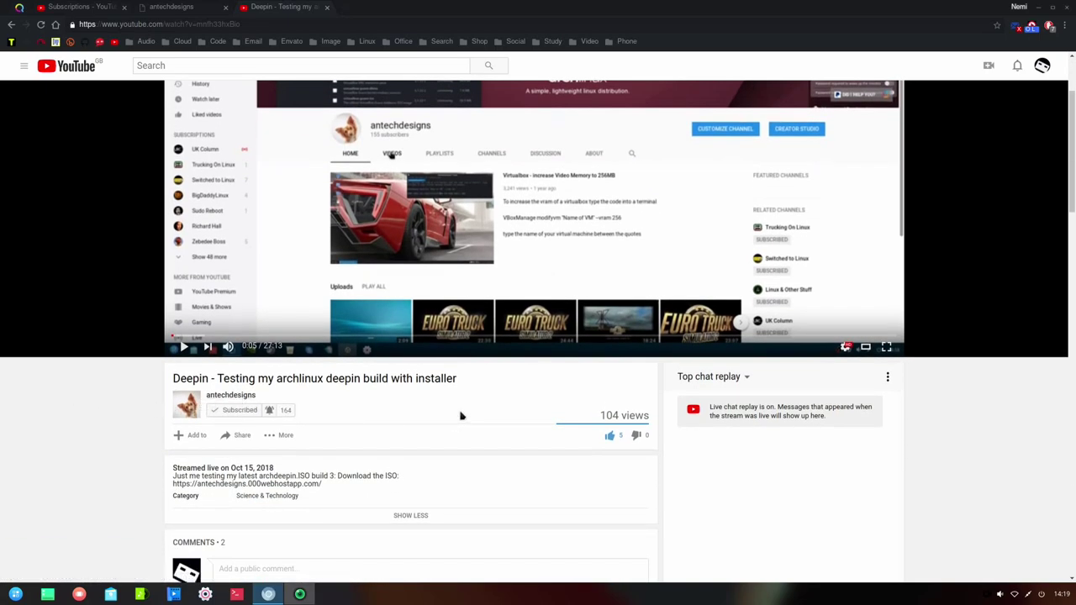
scroll(386, 497, "down", 3)
left_click(426, 384)
scroll(437, 387, "up", 1)
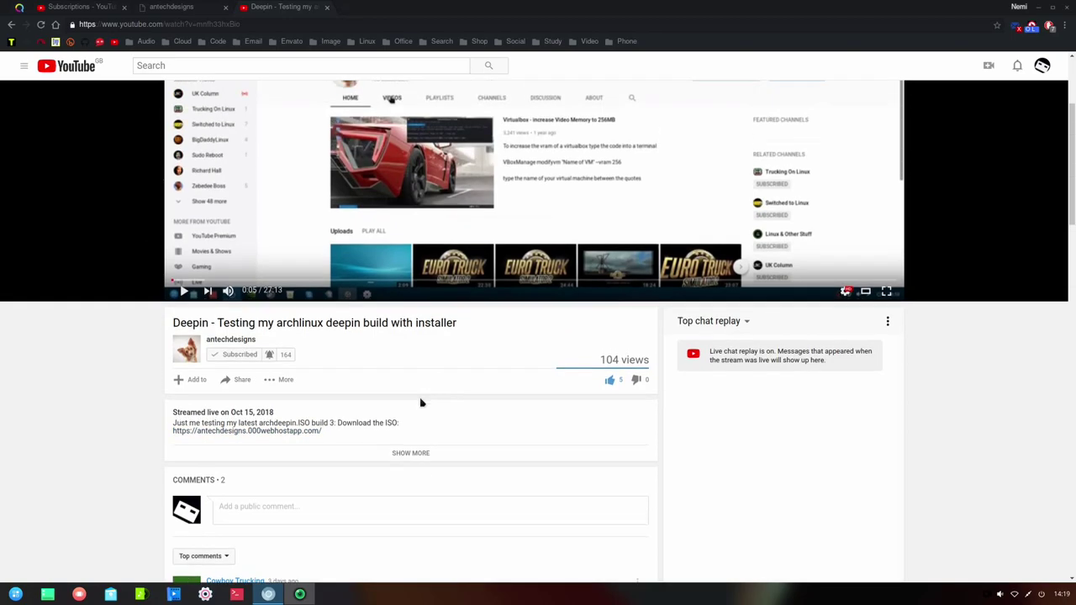
Read the archdeepin ISO article with its download link and build notes on the antechdesigns site, then return to the site's home page
left_click(195, 12)
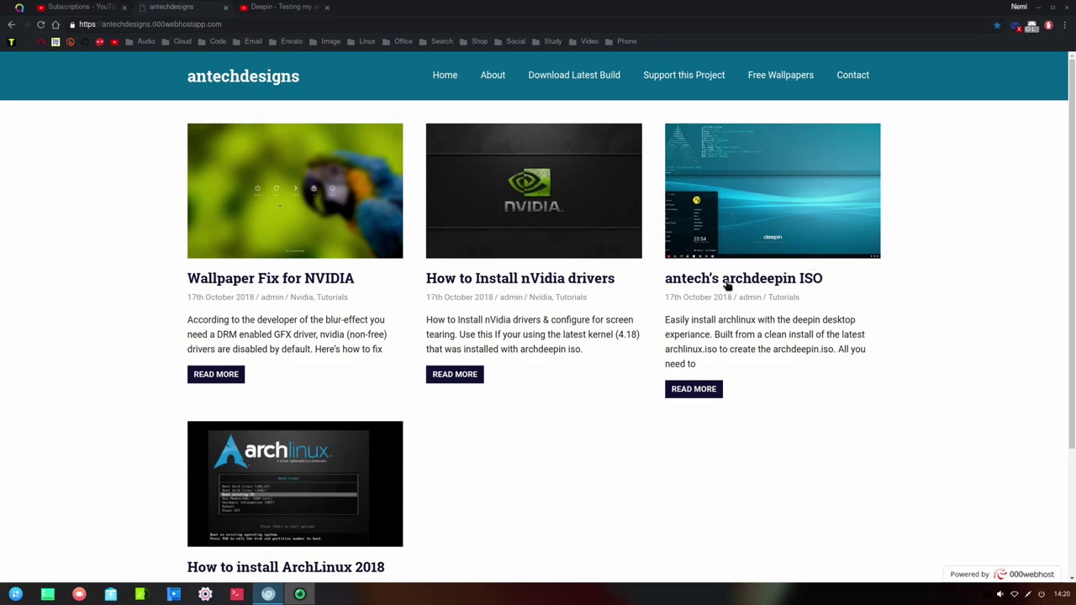
left_click(774, 283)
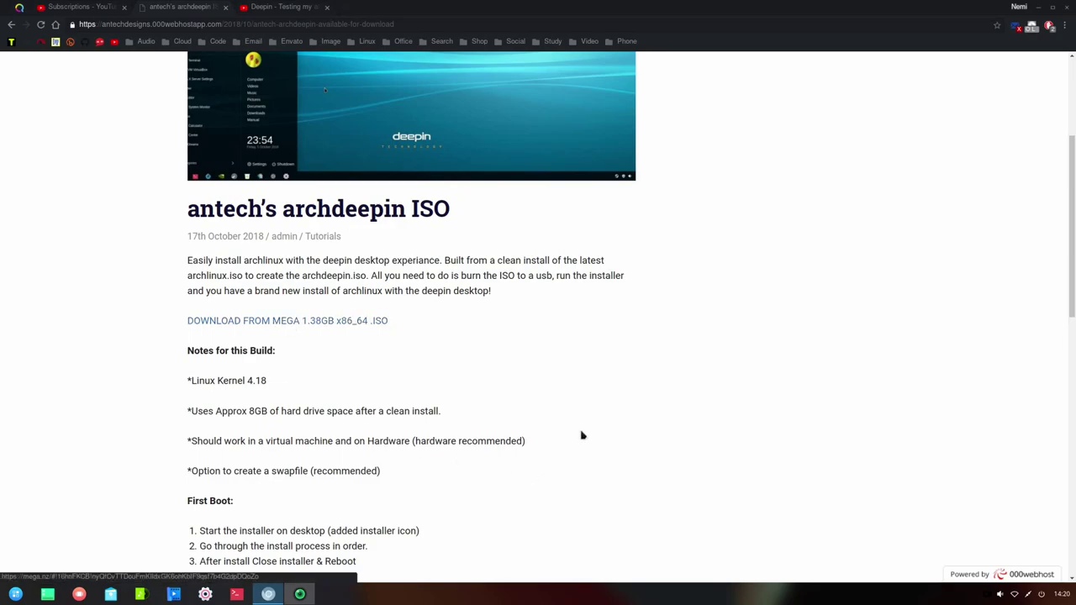
scroll(685, 317, "up", 5)
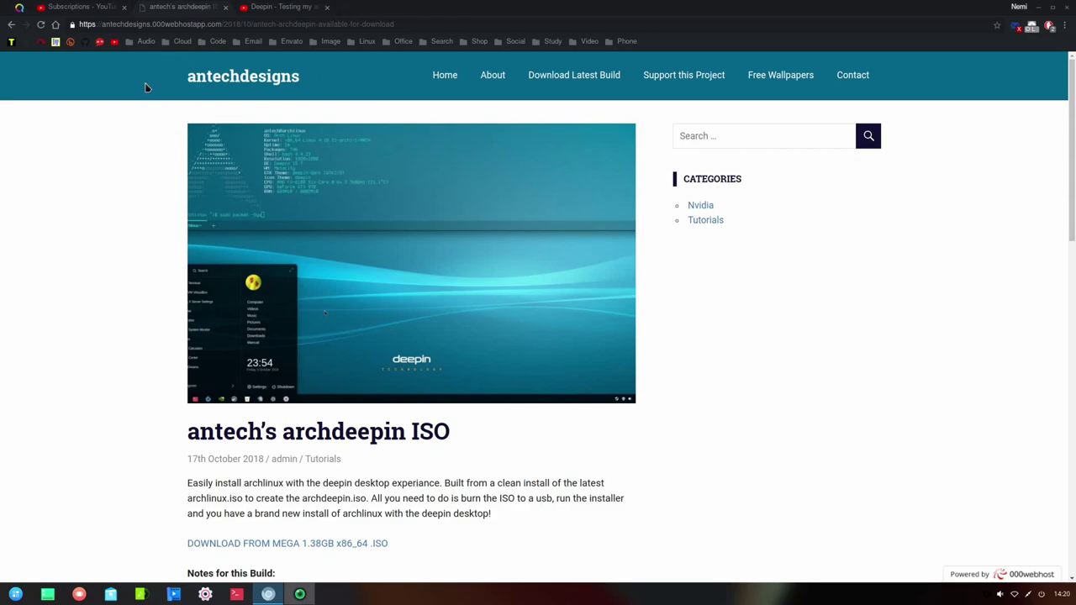
left_click(239, 86)
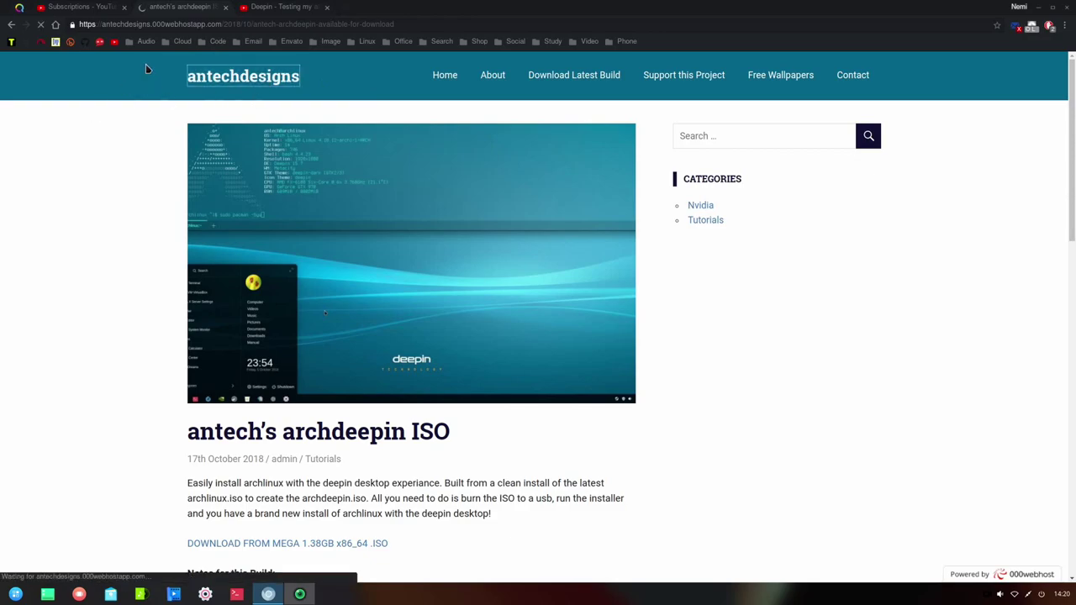
Return to the YouTube video page, show it from its beginning, and minimize the browser
left_click(296, 7)
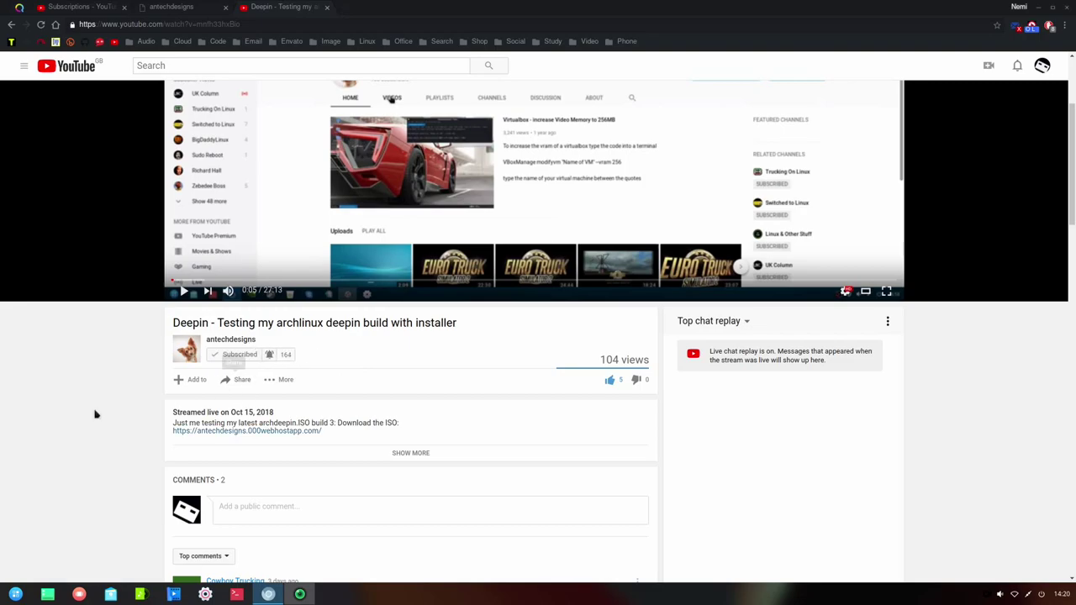
scroll(84, 404, "up", 2)
scroll(74, 391, "up", 1)
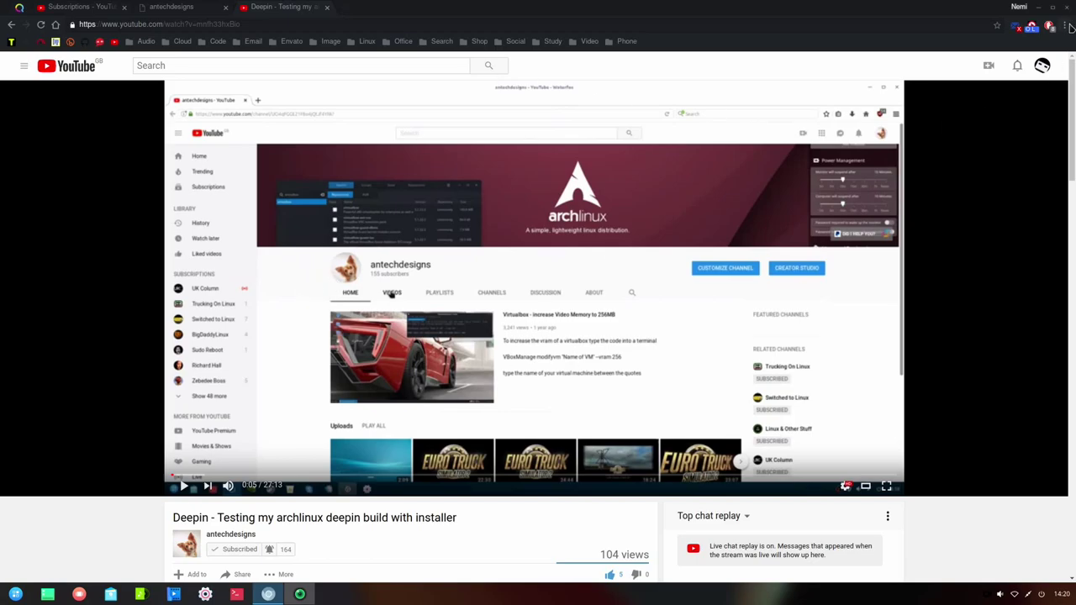
left_click(1040, 6)
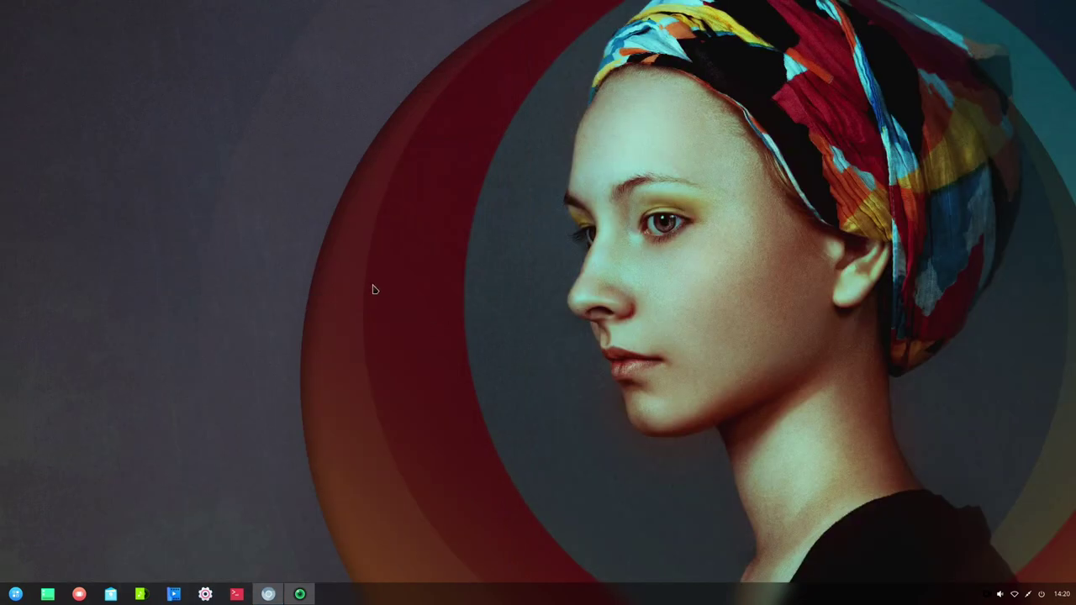